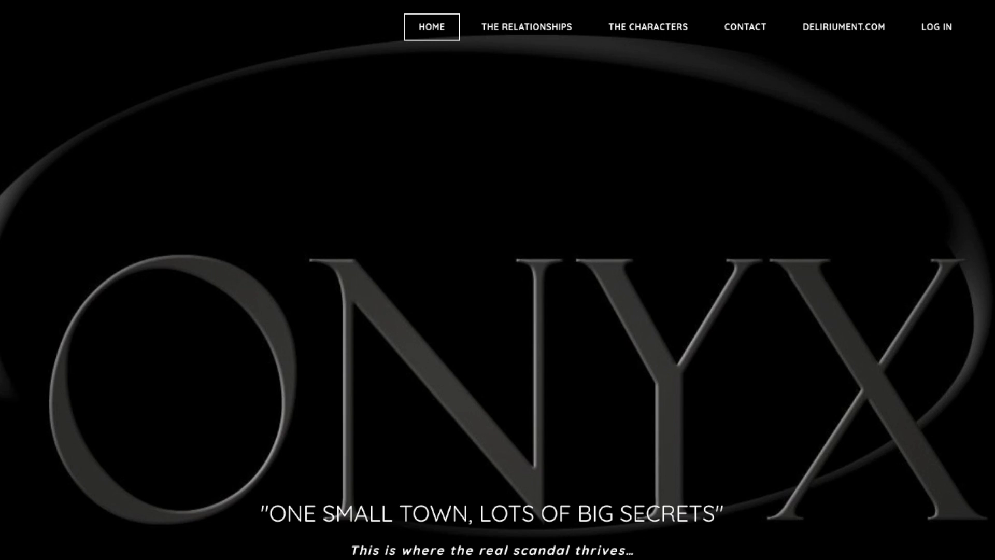
# - Look through the Onyx website's home page, from the synopsis through the family sections to The Carsons
pyautogui.scroll(-3, 498, 280)
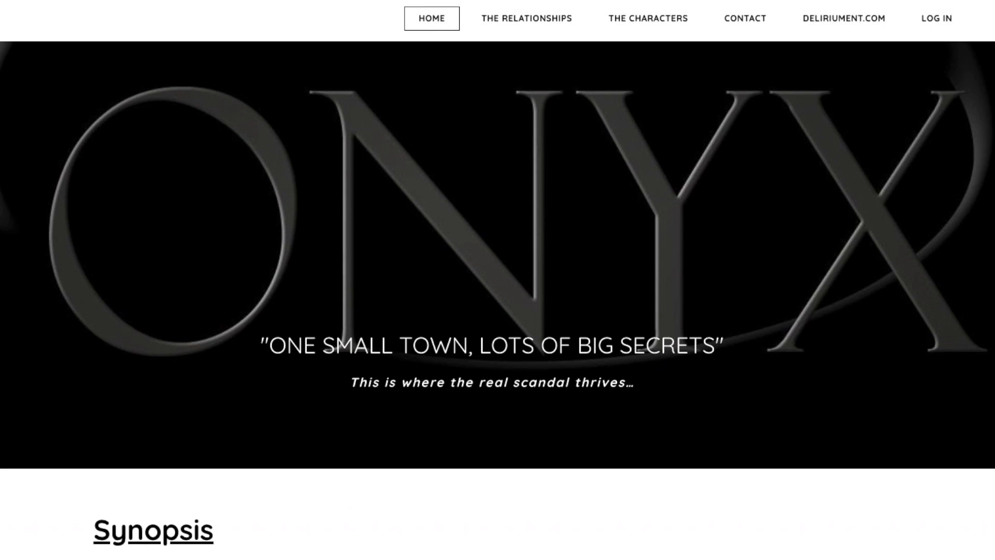
pyautogui.scroll(-3, 497, 280)
pyautogui.scroll(-3, 497, 280)
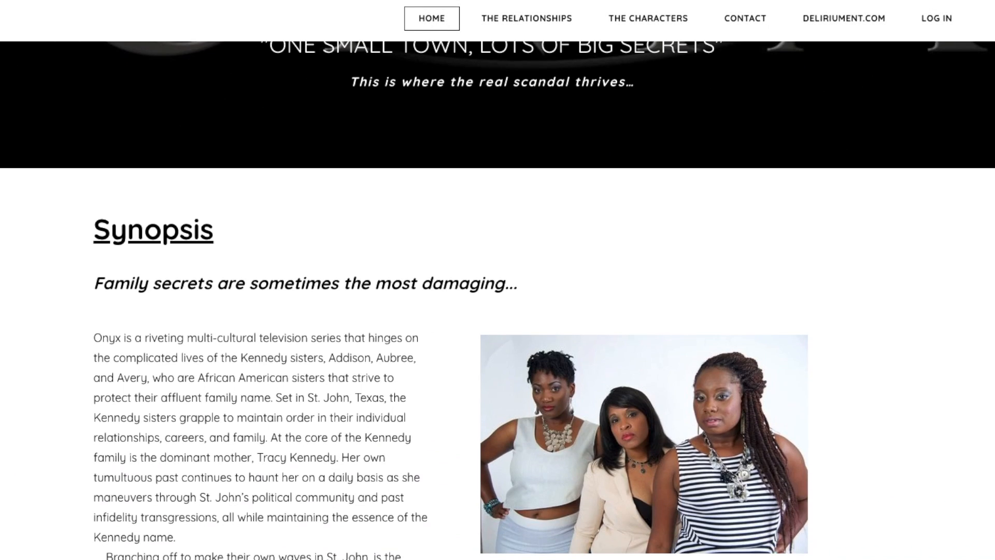
pyautogui.scroll(-1, 497, 280)
pyautogui.scroll(-2, 498, 279)
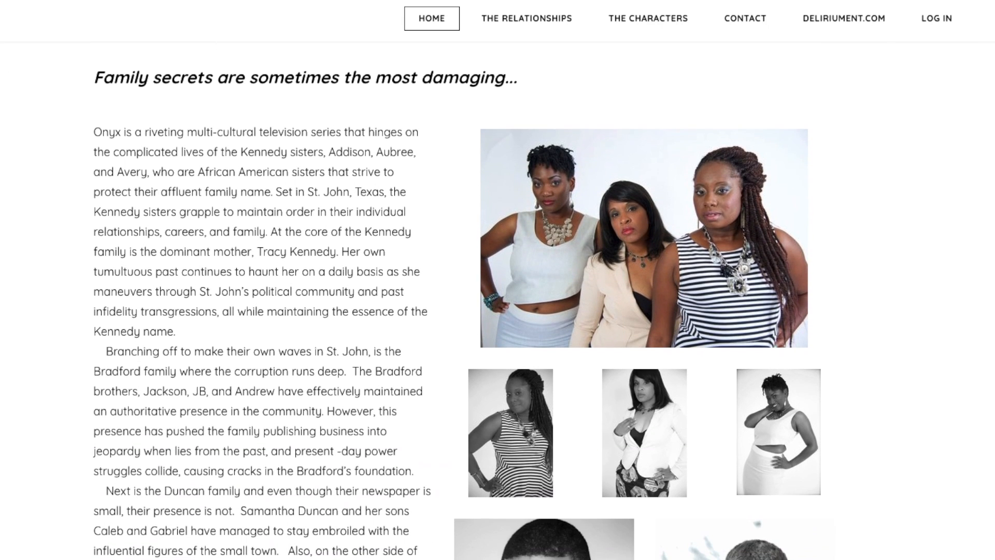
pyautogui.scroll(-1, 498, 301)
pyautogui.scroll(-3, 498, 280)
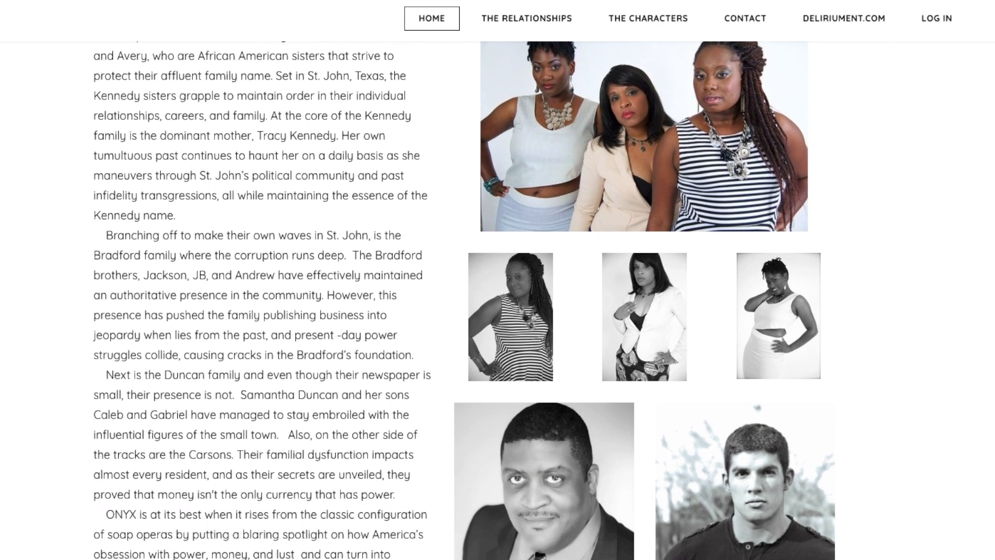
pyautogui.scroll(-6, 498, 280)
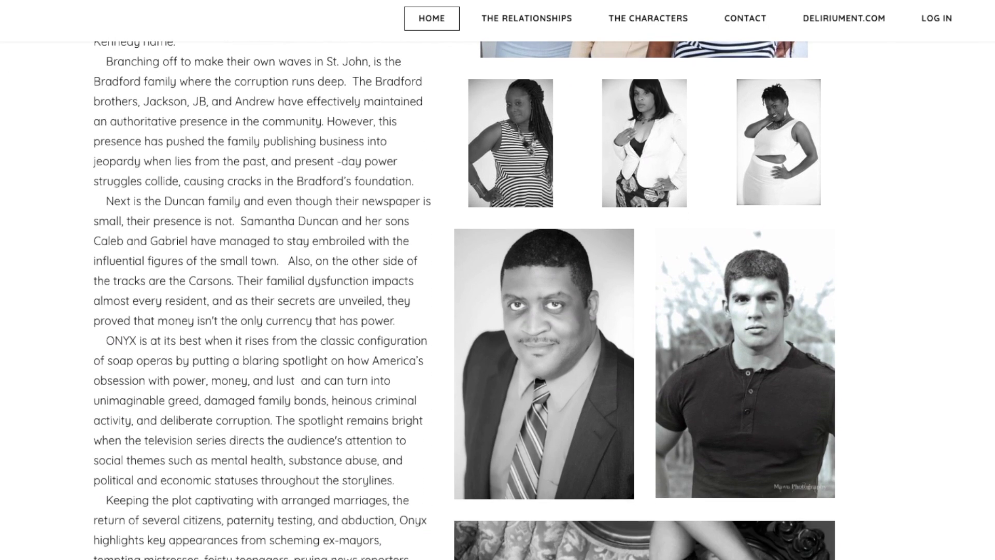
pyautogui.scroll(-8, 498, 280)
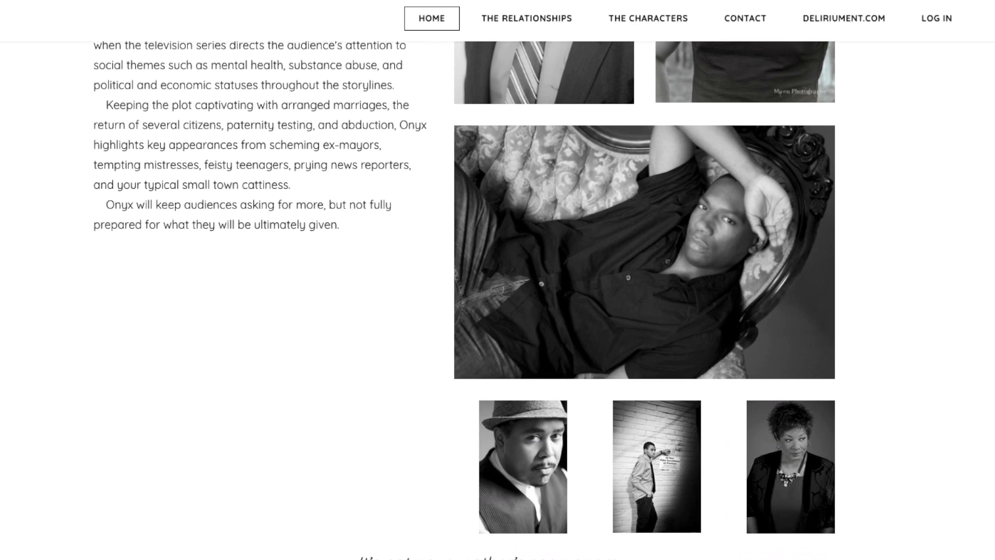
pyautogui.scroll(-5, 497, 279)
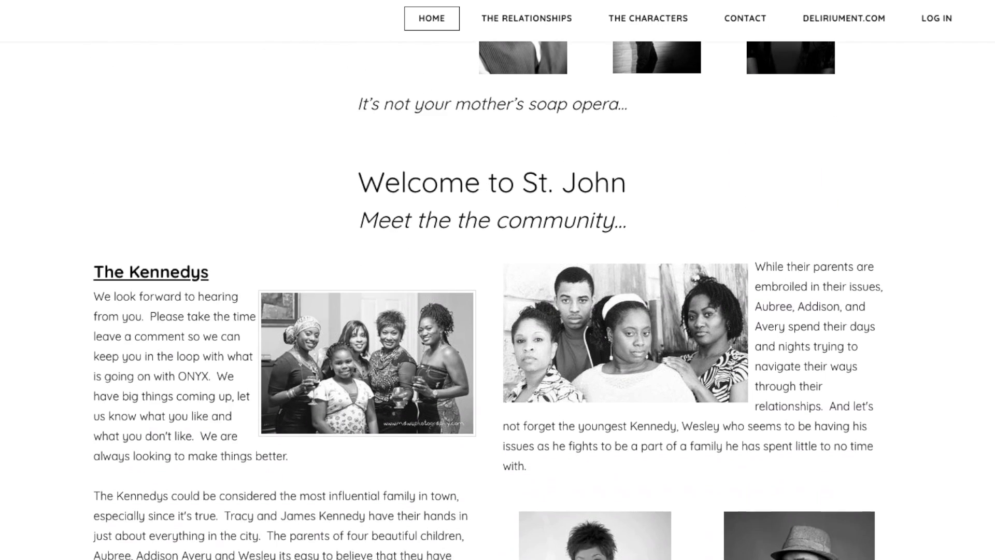
pyautogui.scroll(-2, 498, 280)
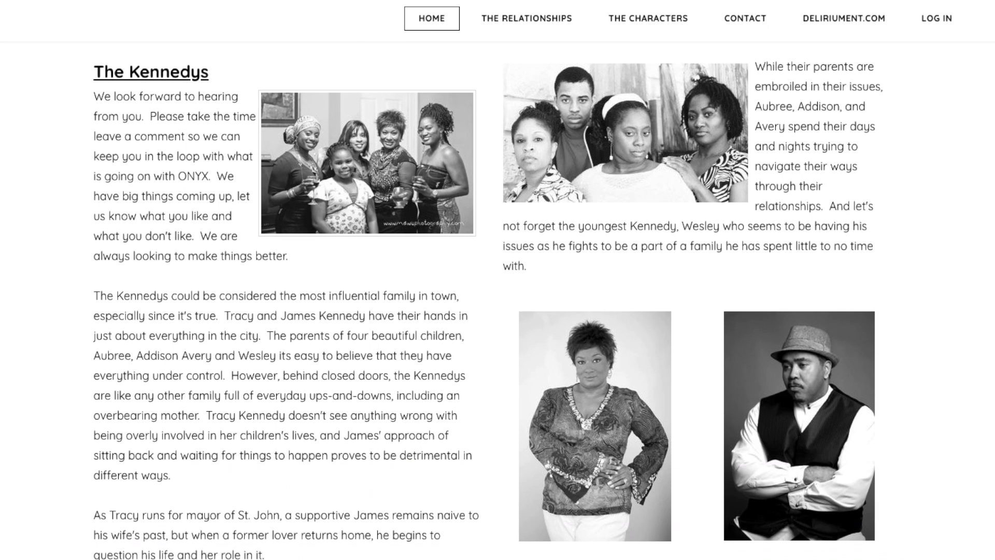
pyautogui.scroll(-5, 497, 280)
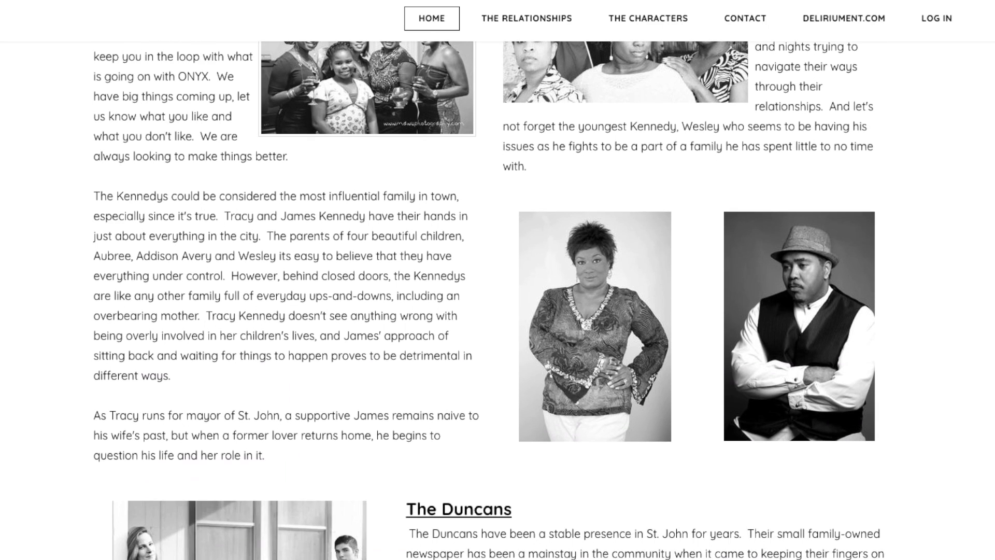
pyautogui.scroll(-10, 498, 280)
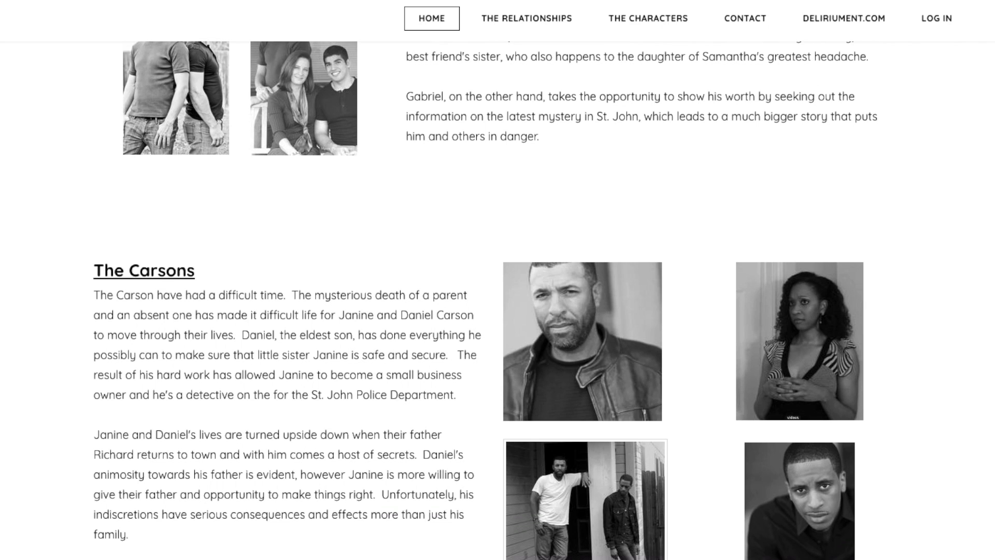
pyautogui.scroll(-3, 498, 280)
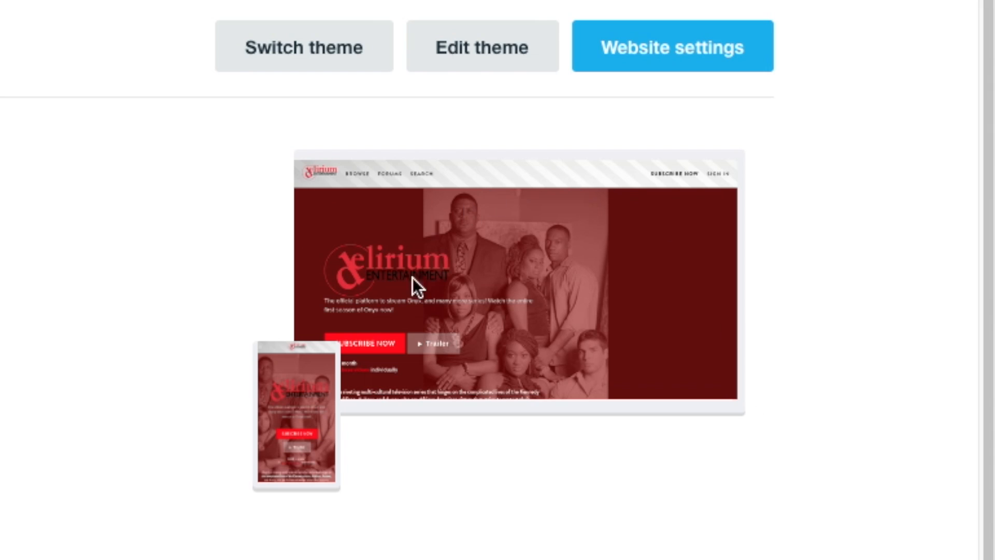
# - Open the site theme for editing and look over the whole landing page preview
pyautogui.click(473, 54)
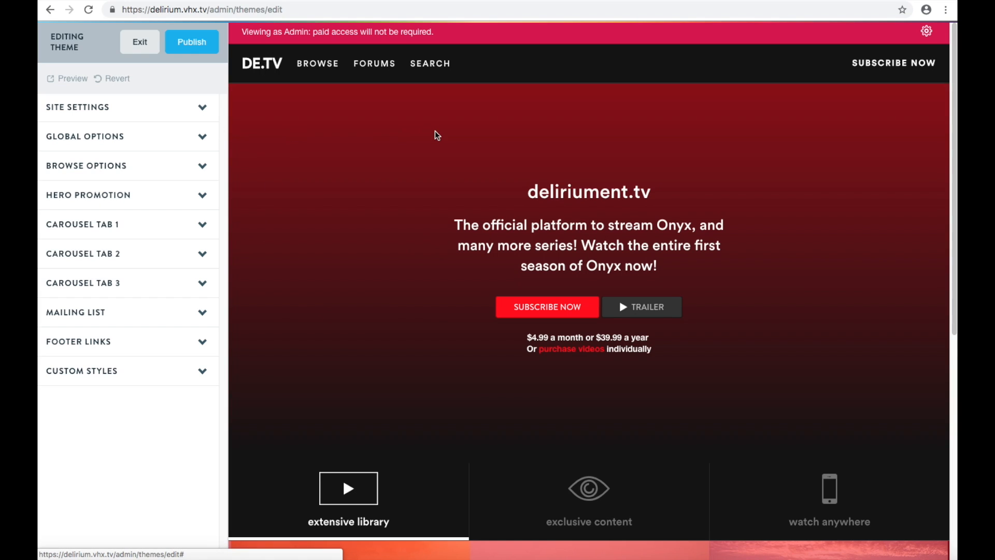
pyautogui.scroll(-7, 436, 138)
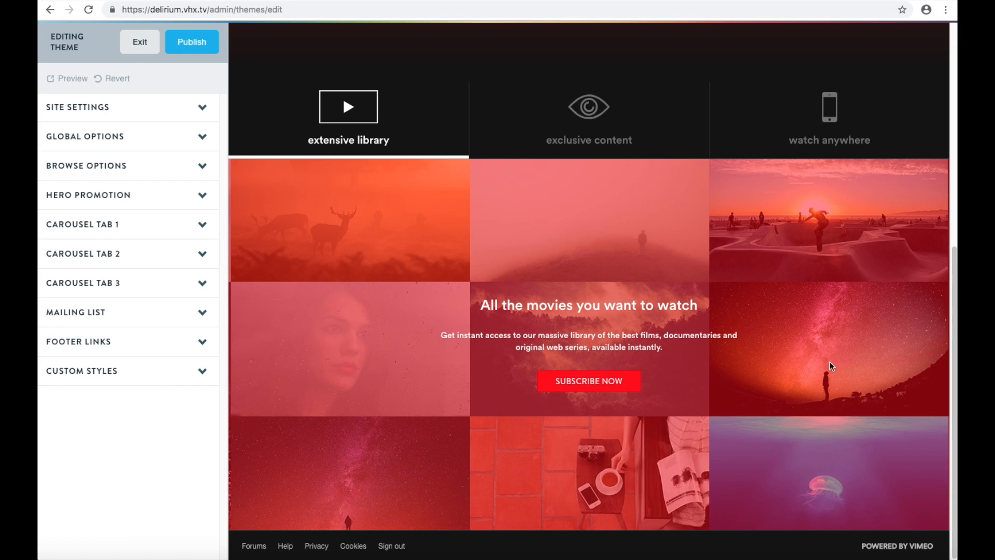
pyautogui.scroll(7, 415, 407)
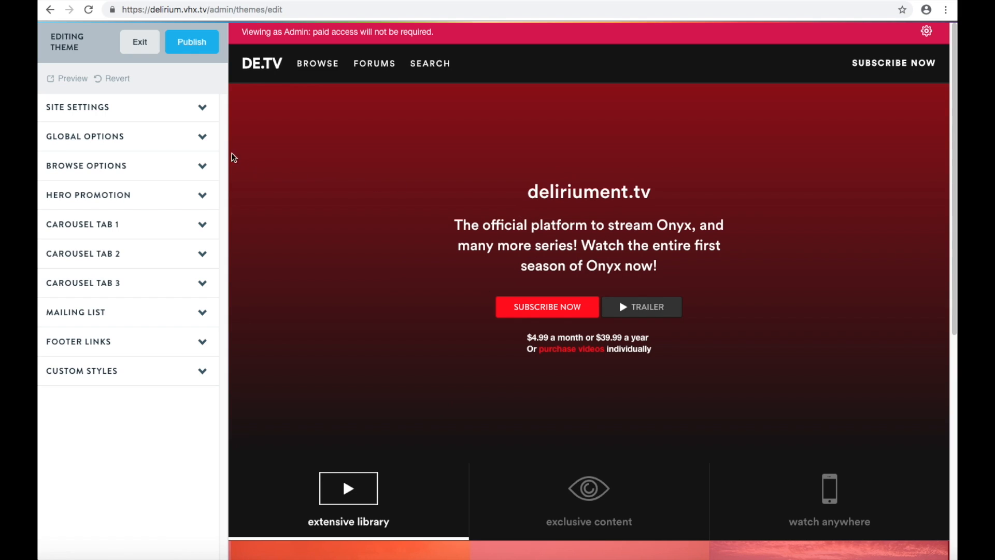
# - Examine the theme's Site Settings, including title, description, social accounts and primary color, and collapse the section
pyautogui.click(204, 109)
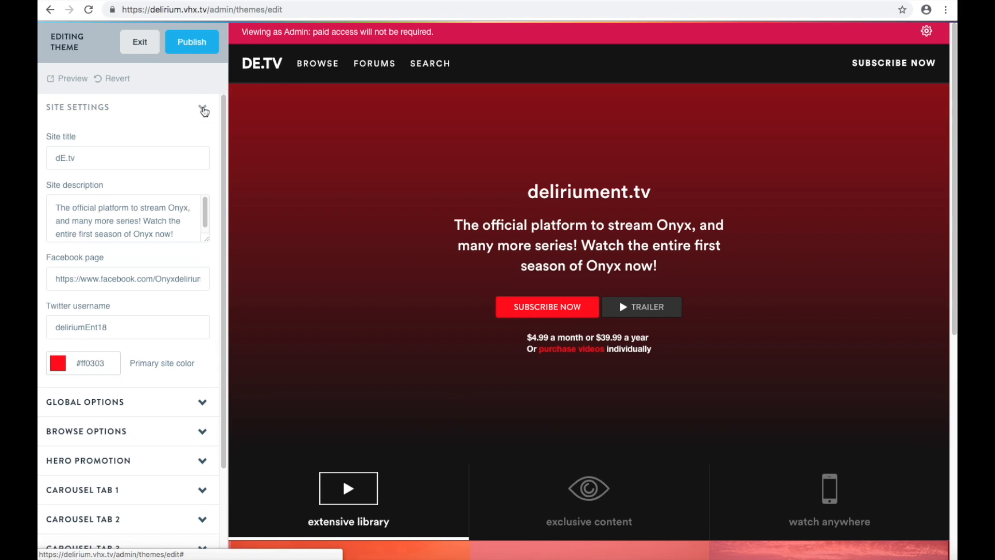
pyautogui.click(203, 110)
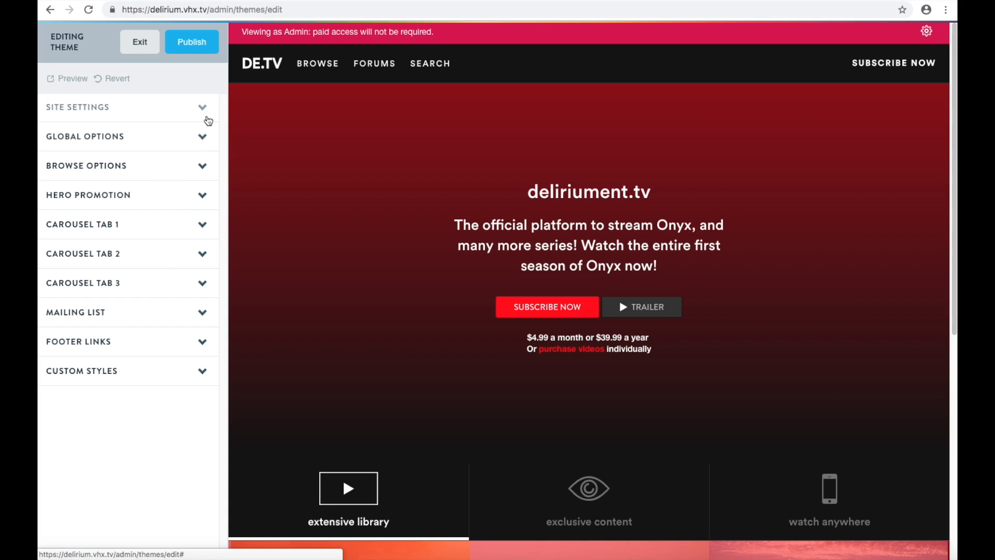
pyautogui.click(204, 108)
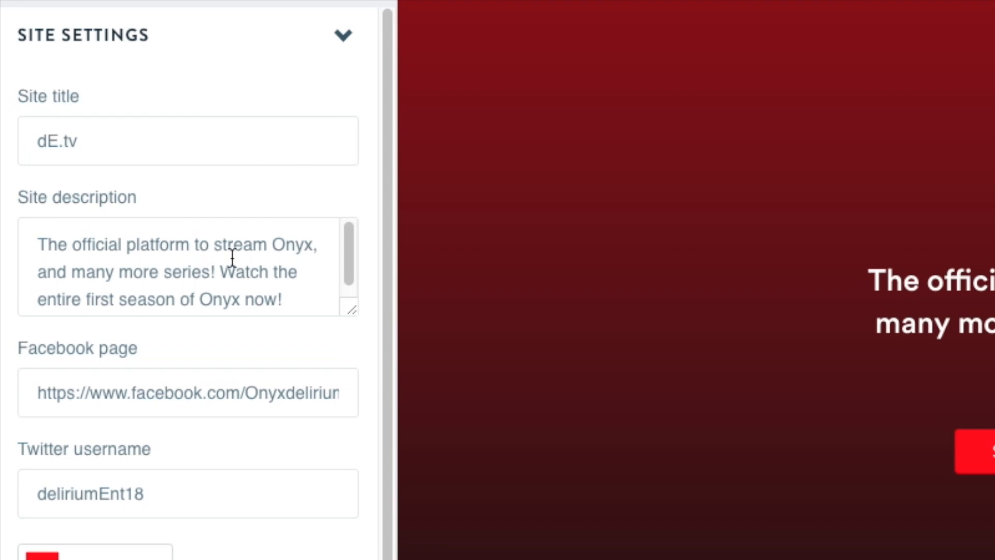
pyautogui.scroll(-1, 265, 415)
pyautogui.scroll(-1, 276, 416)
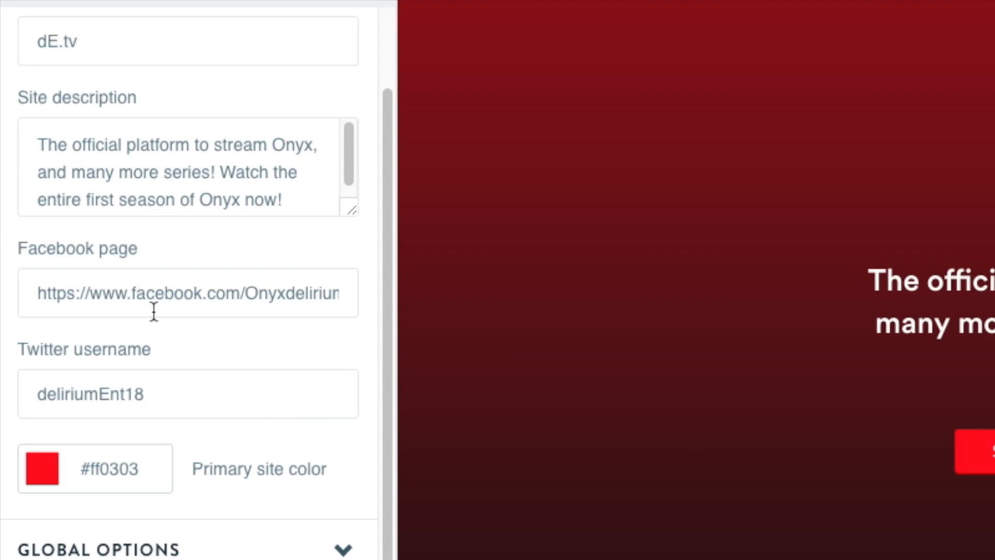
pyautogui.scroll(-1, 251, 317)
pyautogui.scroll(3, 254, 319)
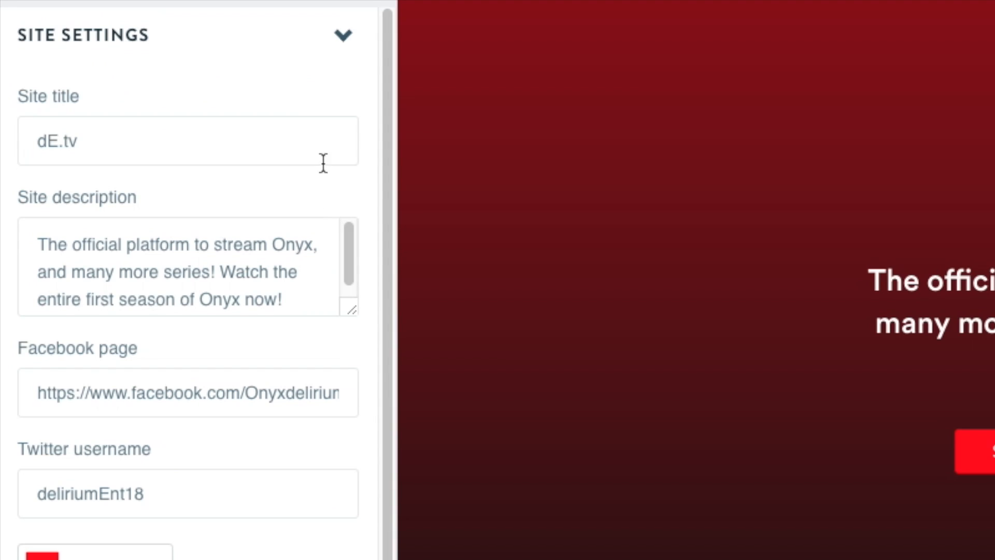
pyautogui.click(357, 29)
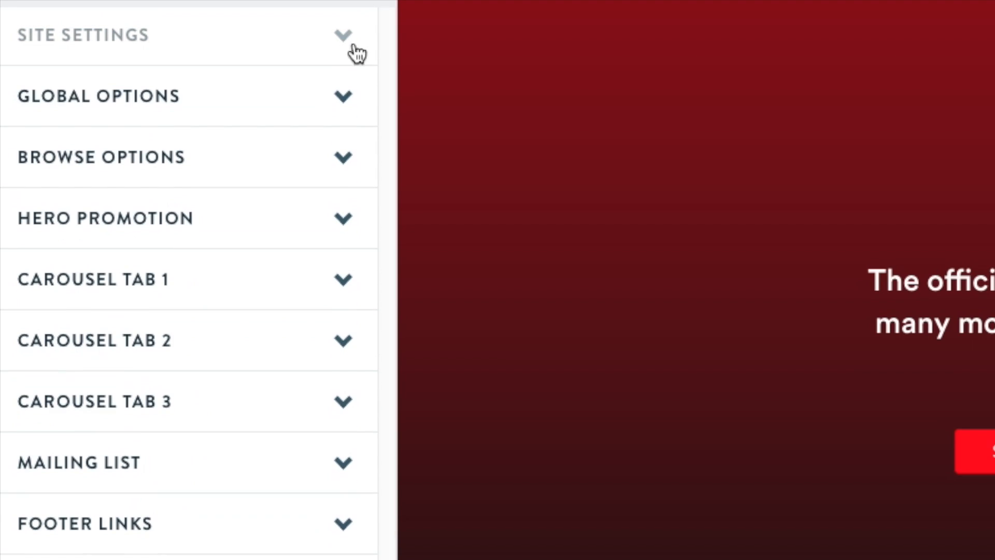
# - Try IMG_0474.JPG as the nav background image in the Global Options and remove it again
pyautogui.click(349, 104)
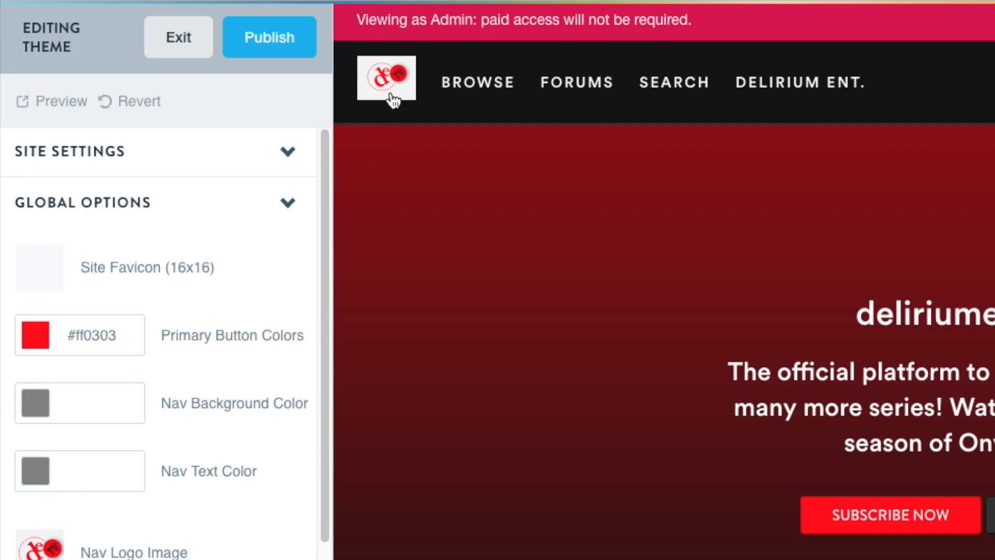
pyautogui.scroll(-4, 229, 321)
pyautogui.moveTo(40, 362)
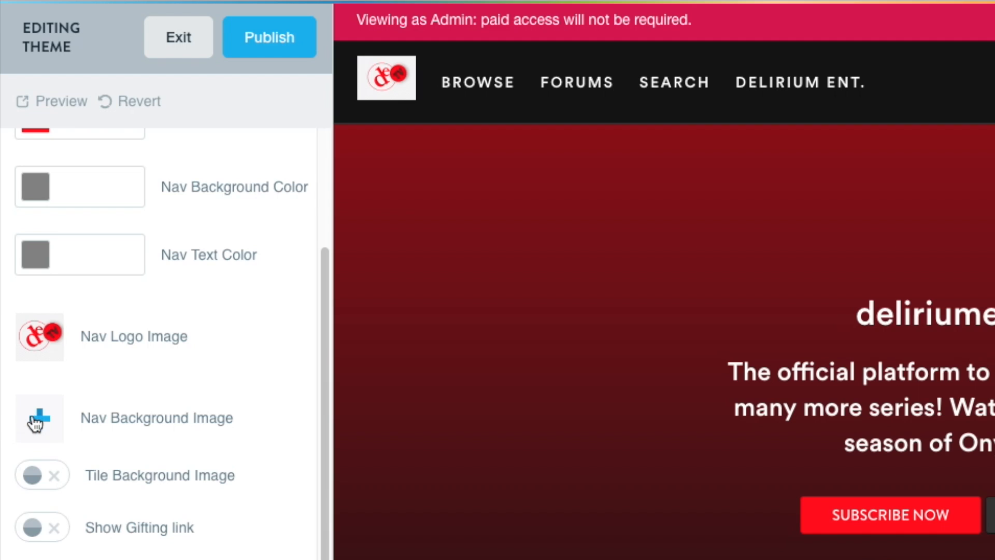
pyautogui.click(49, 426)
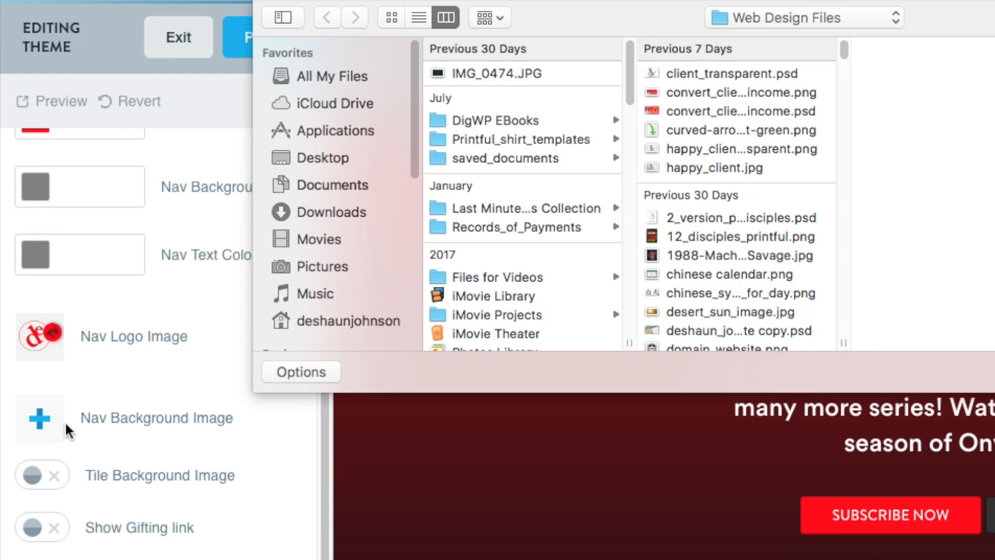
pyautogui.click(527, 74)
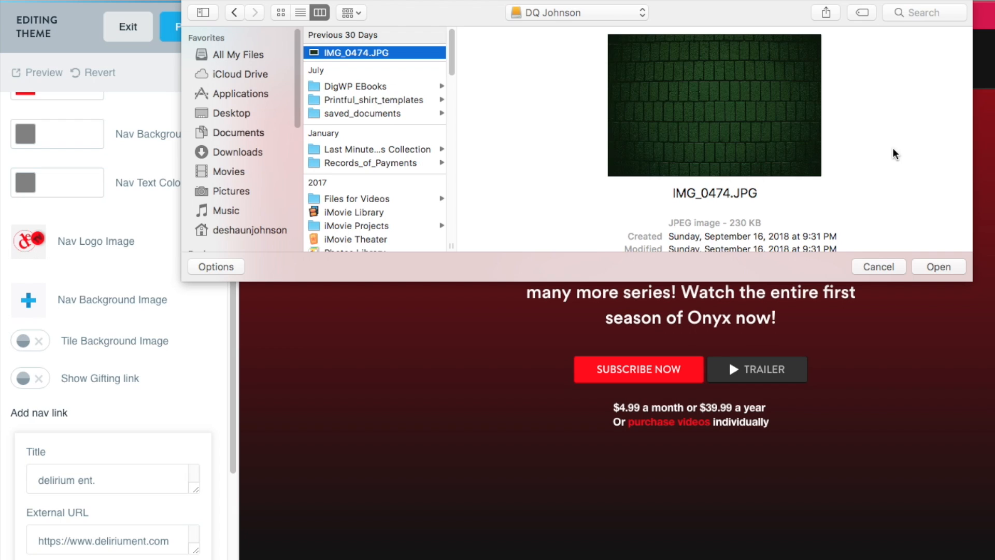
pyautogui.click(954, 270)
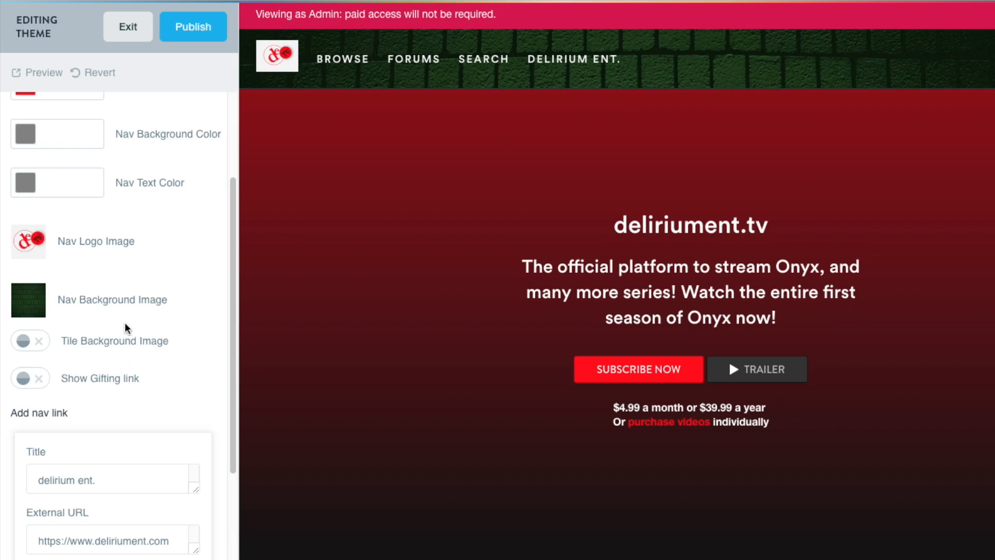
pyautogui.click(26, 317)
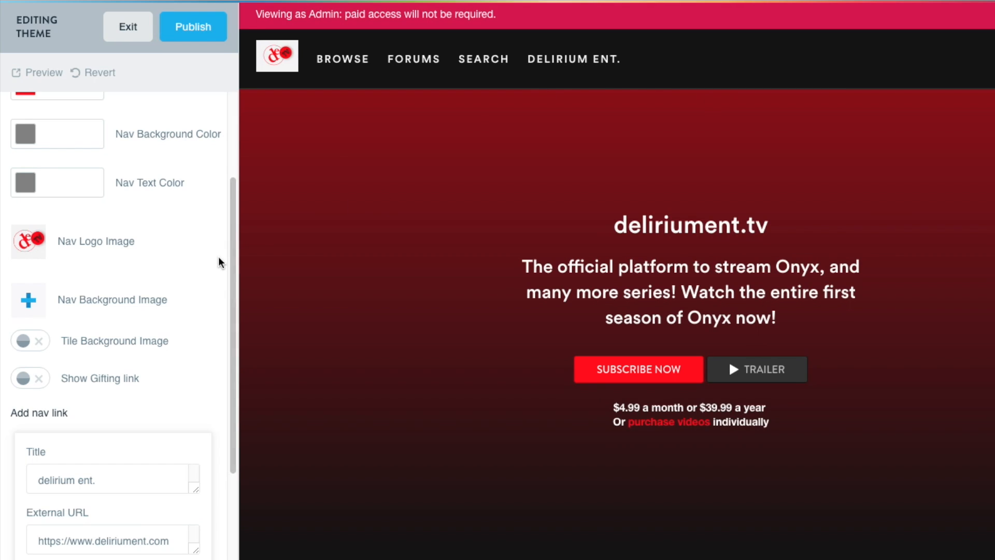
# - Examine the remaining Global Options, including the gifting link toggle and the nav link entry, and collapse the section
pyautogui.scroll(-3, 217, 264)
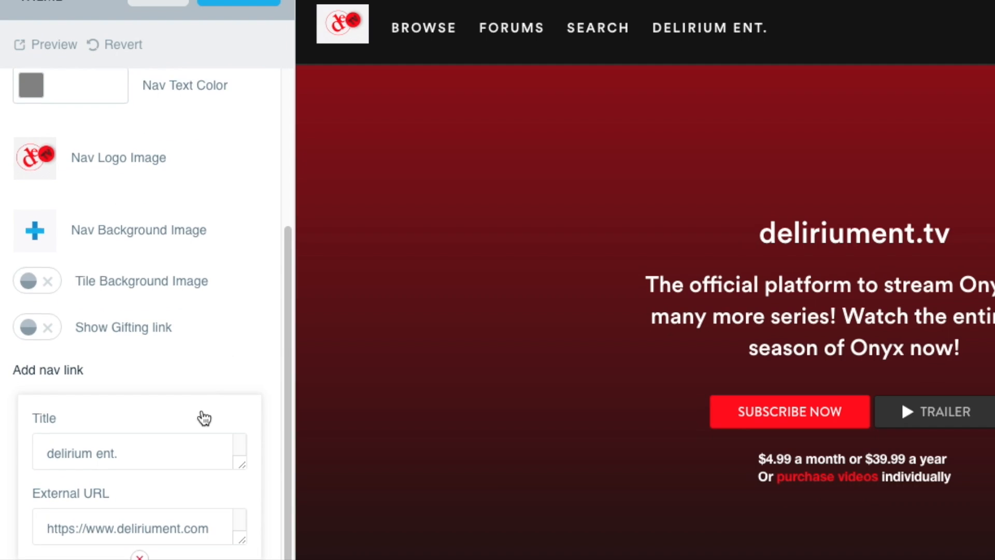
pyautogui.scroll(-4, 204, 418)
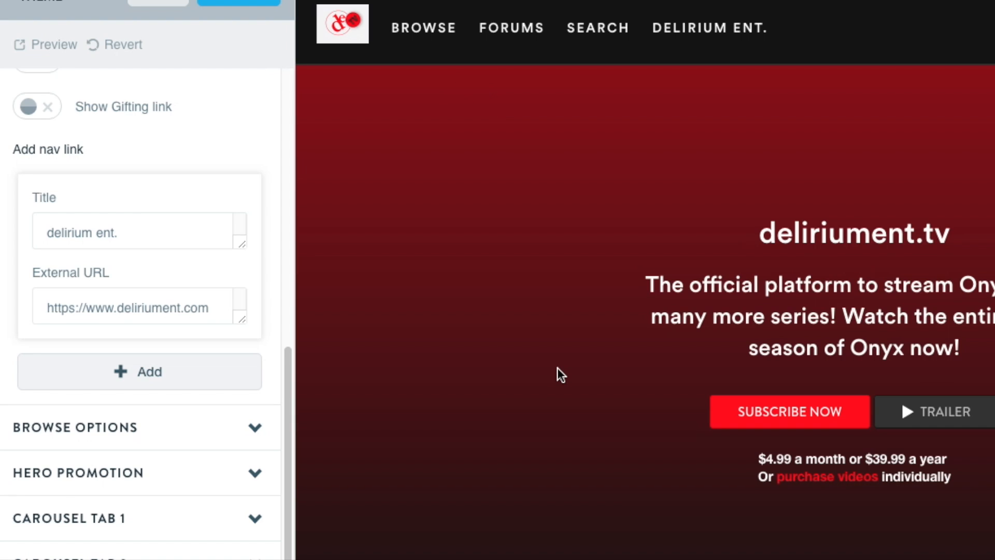
pyautogui.click(207, 378)
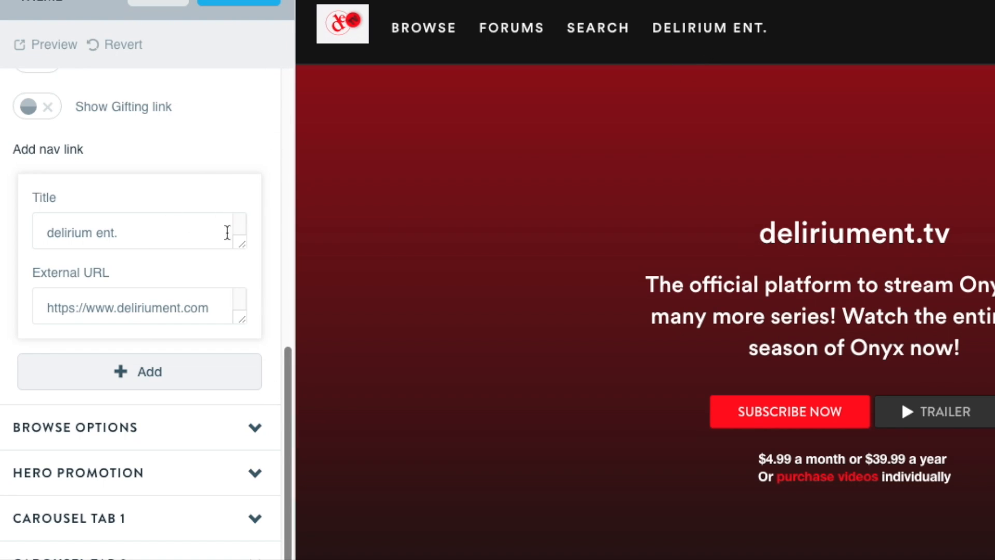
pyautogui.scroll(10, 240, 244)
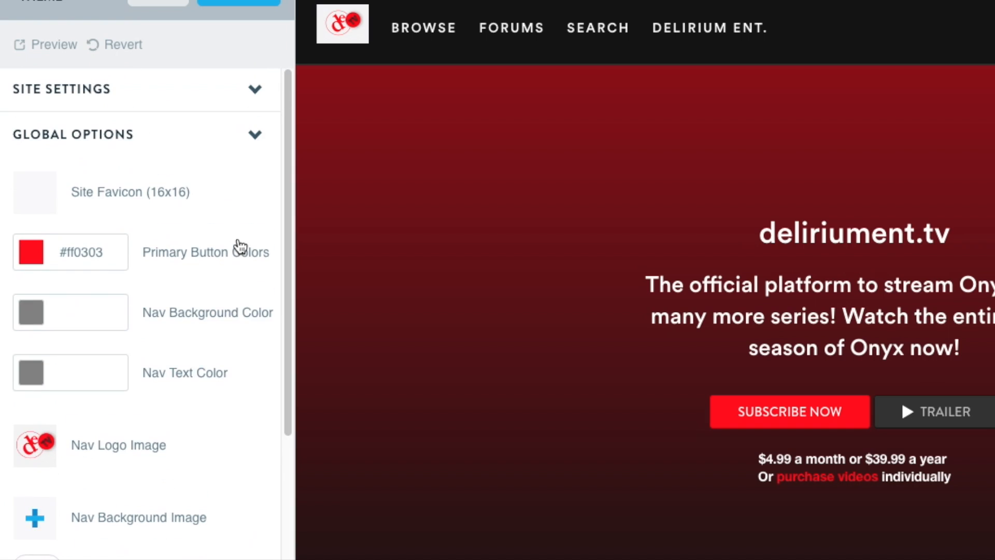
pyautogui.click(255, 138)
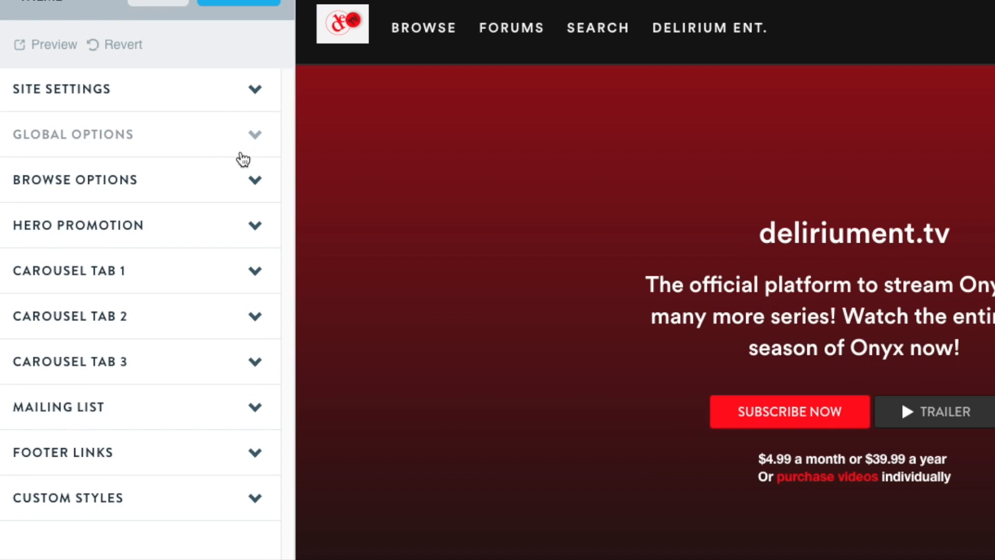
# - Expand the Browse Options and check the carousel tabs in the landing page preview, returning to extensive library
pyautogui.click(255, 183)
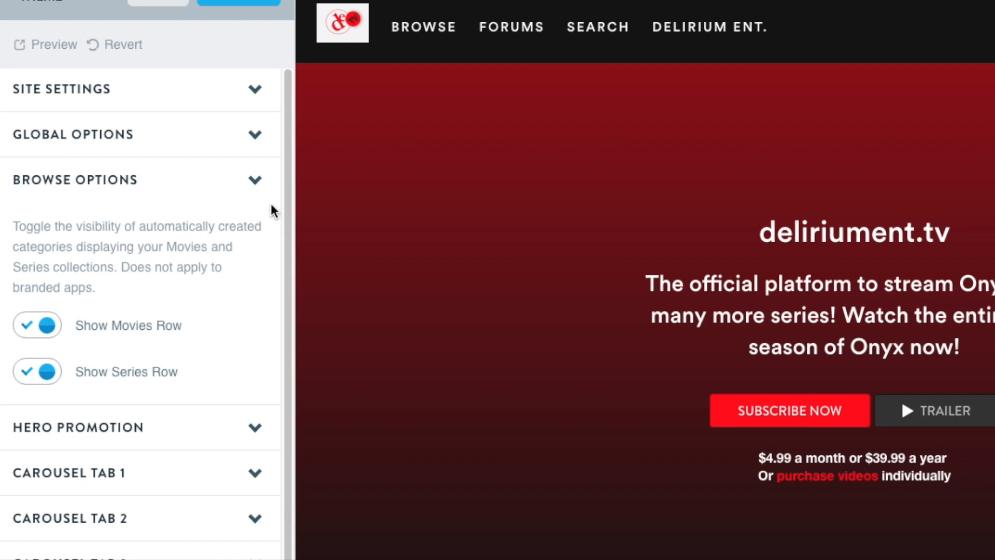
pyautogui.scroll(-3, 969, 228)
pyautogui.scroll(-5, 801, 326)
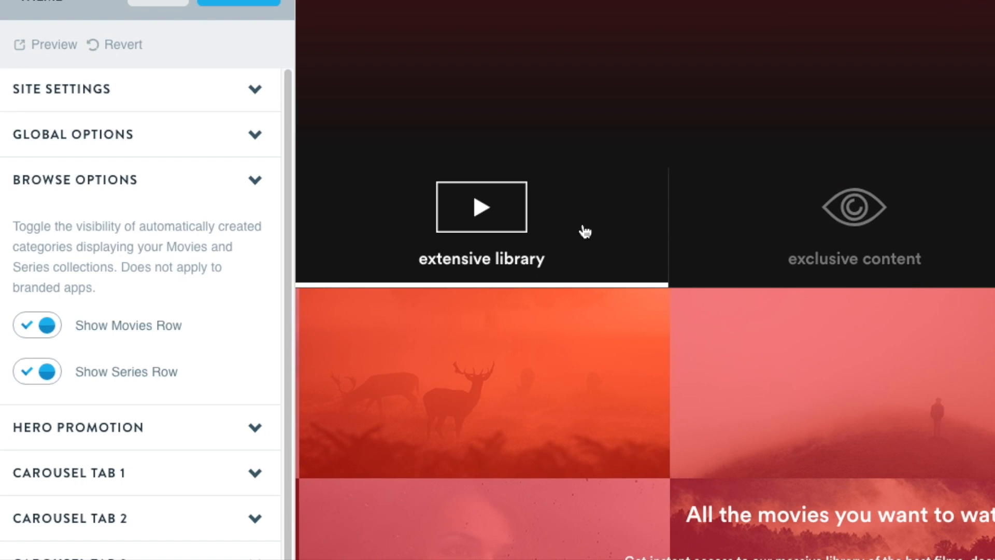
pyautogui.click(850, 220)
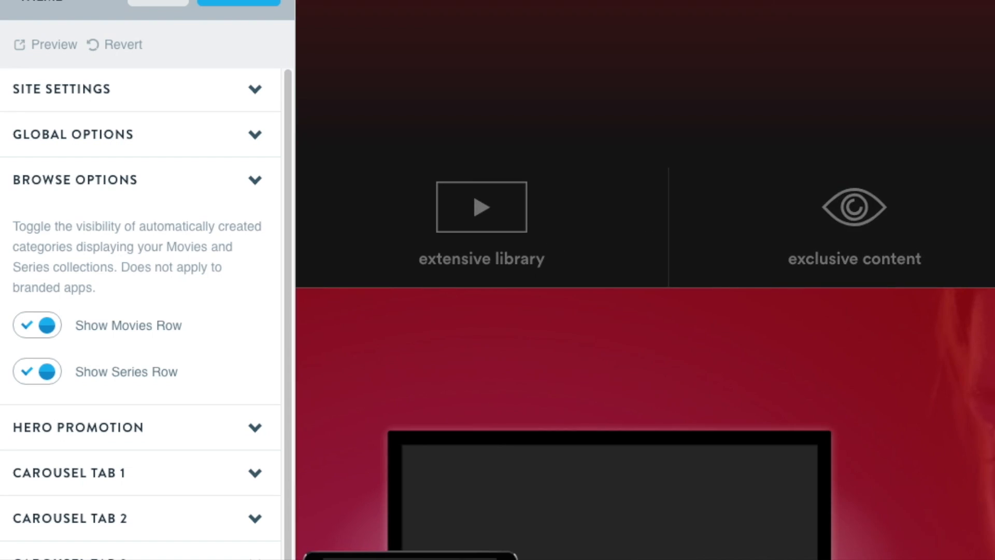
pyautogui.click(609, 258)
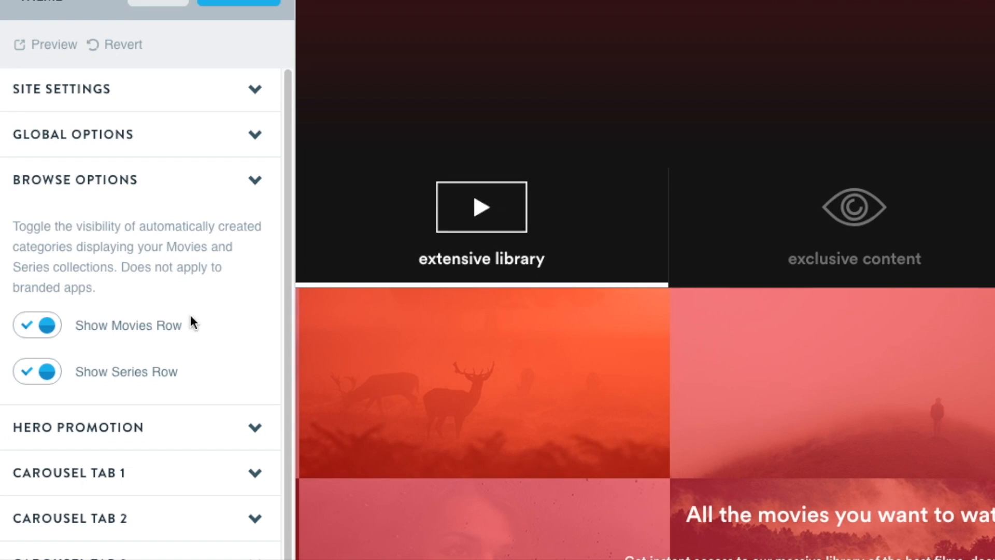
# - Collapse the Browse Options, expand Hero Promotion and examine its settings against the landing page preview
pyautogui.scroll(-1, 210, 364)
pyautogui.click(261, 175)
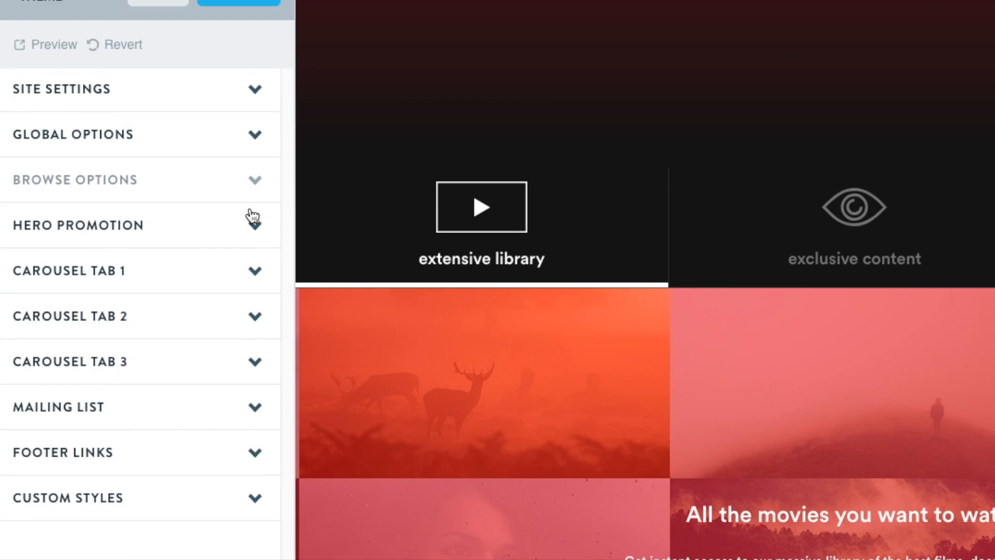
pyautogui.click(252, 226)
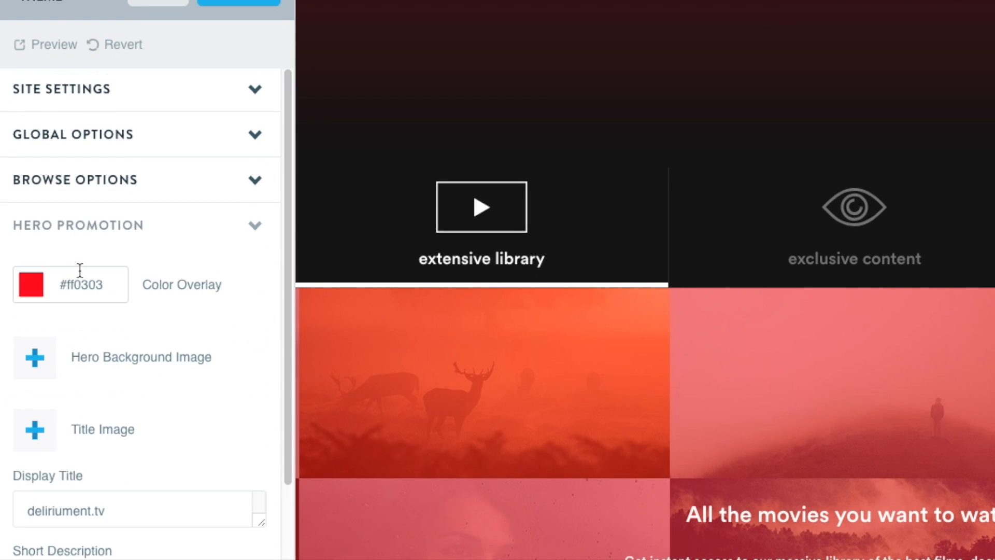
pyautogui.scroll(-1, 860, 363)
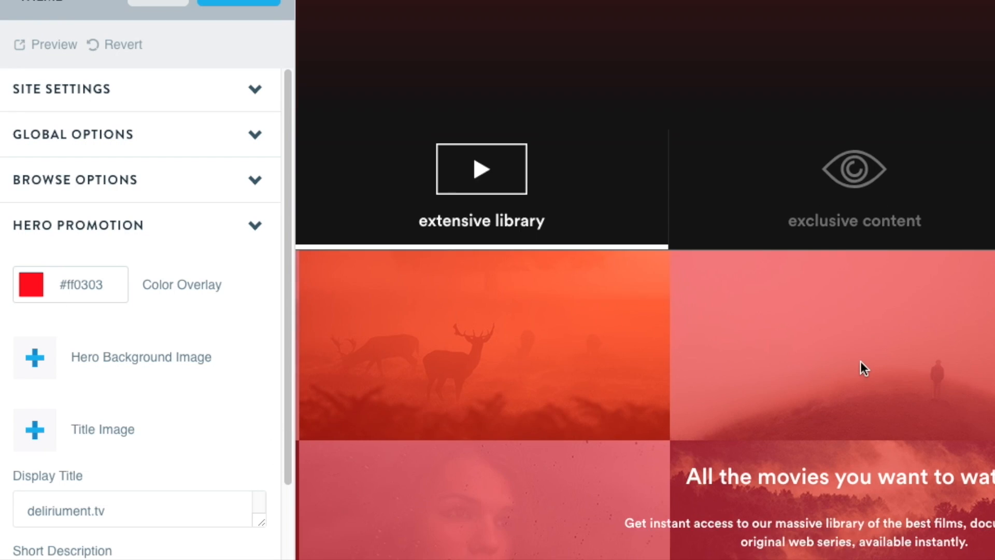
pyautogui.scroll(-3, 861, 362)
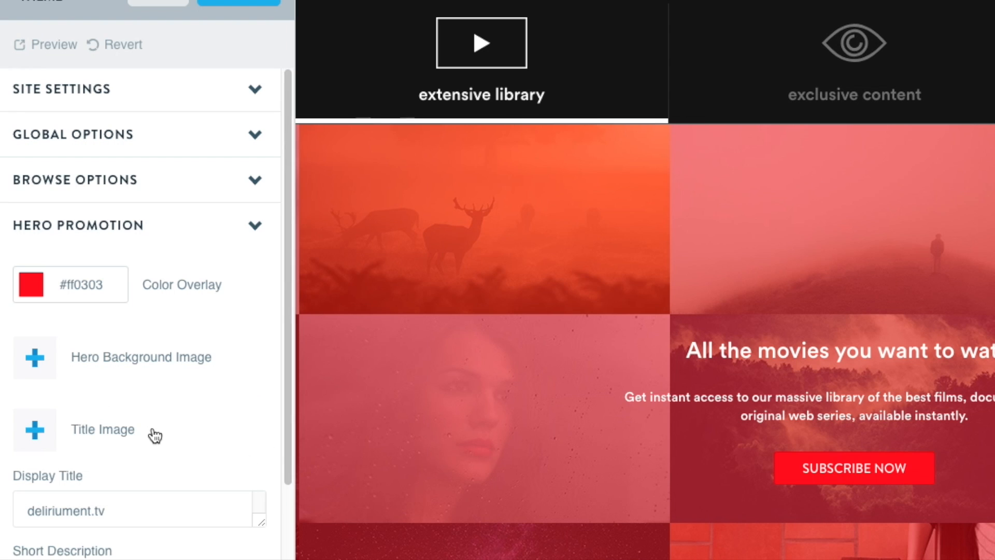
pyautogui.scroll(-3, 182, 405)
pyautogui.scroll(10, 620, 372)
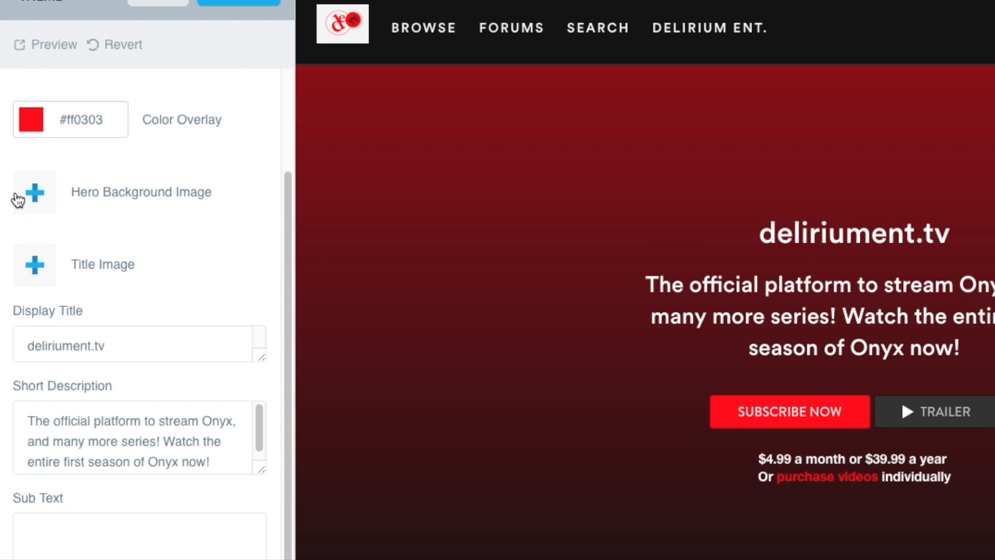
# - Try to upload _MG_0295.JPG from the drive-download folder in Downloads as the hero background image and dismiss the notice
pyautogui.click(49, 199)
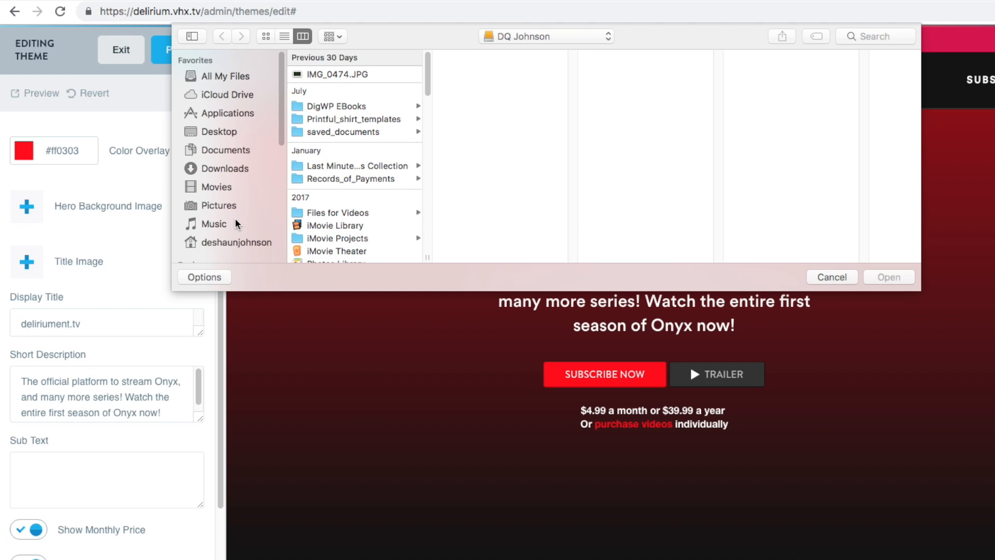
pyautogui.click(235, 166)
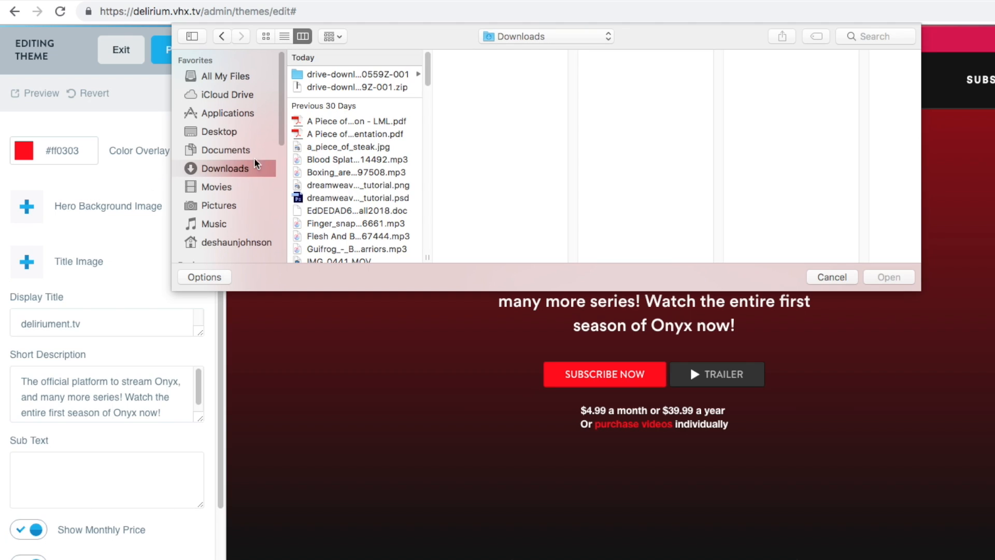
pyautogui.click(356, 74)
pyautogui.click(487, 73)
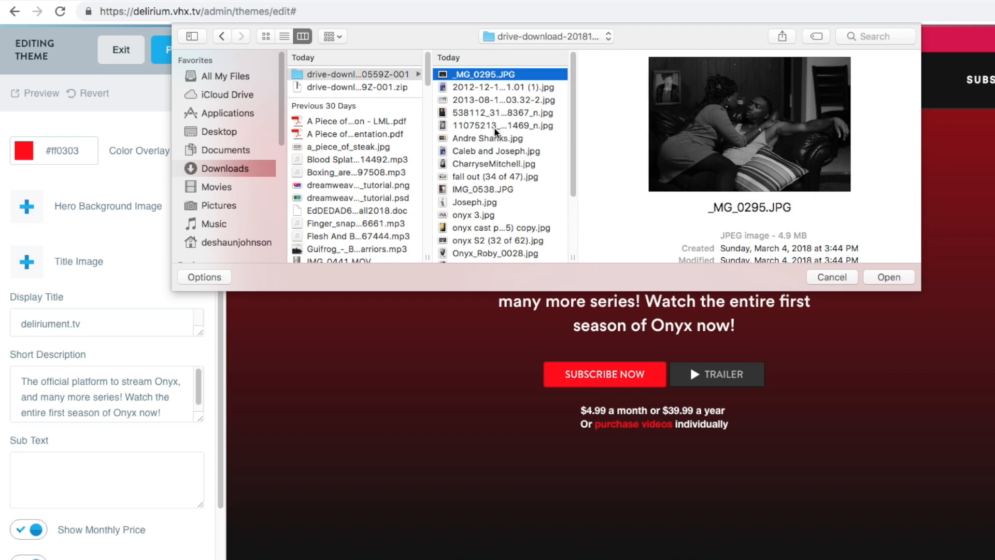
pyautogui.click(493, 126)
pyautogui.click(484, 73)
pyautogui.click(894, 276)
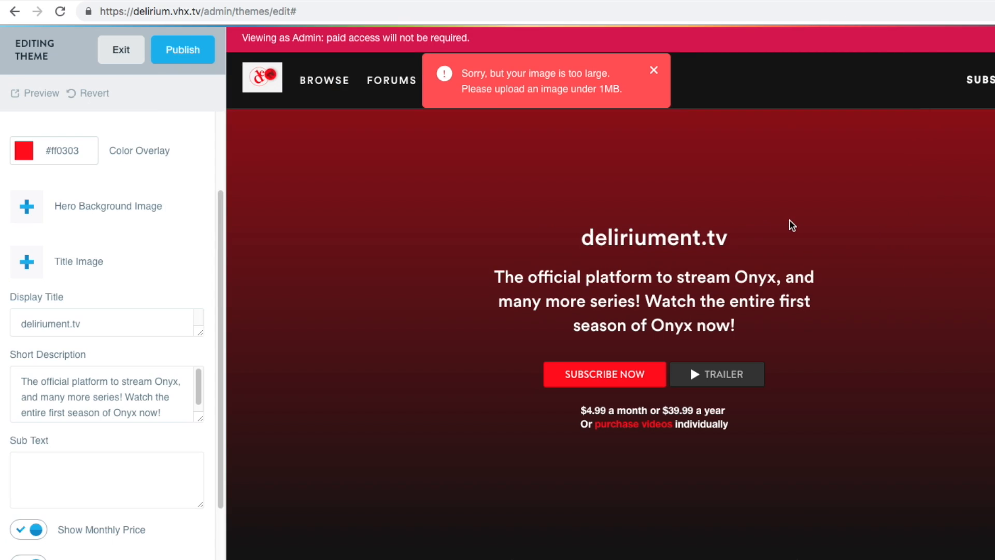
pyautogui.click(653, 72)
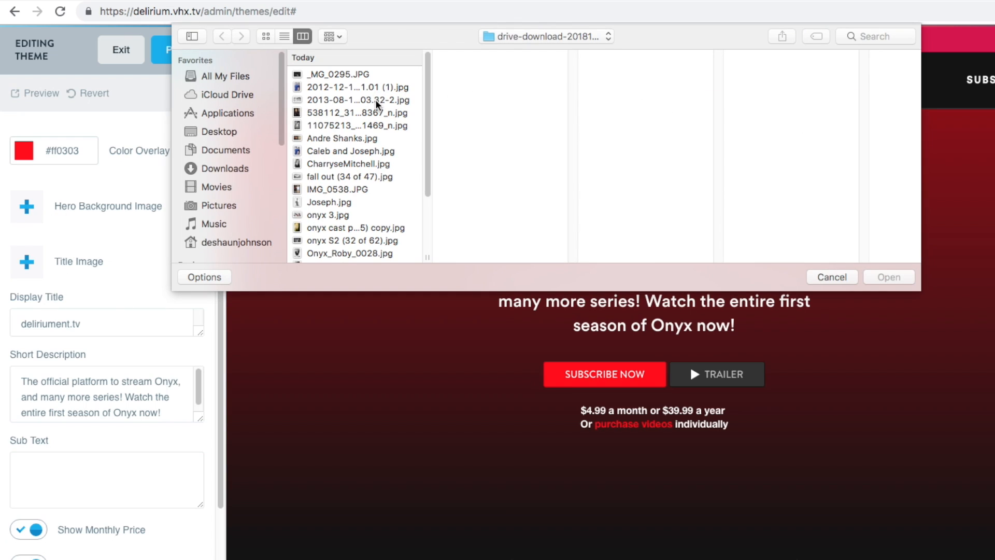
# - Upload 2013-08-10 21.03.32-2.jpg as the hero background image and look over the remaining Hero Promotion fields
pyautogui.click(360, 99)
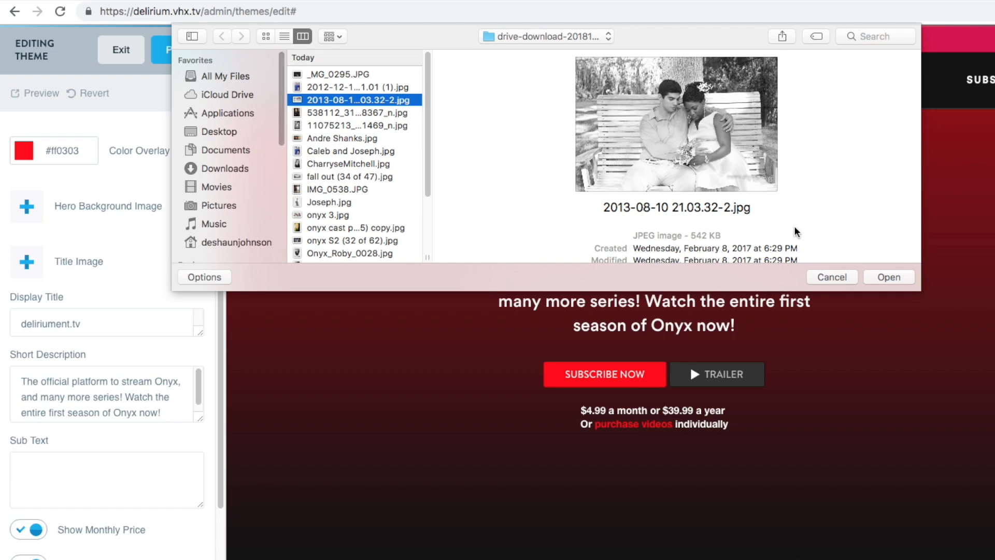
pyautogui.click(910, 276)
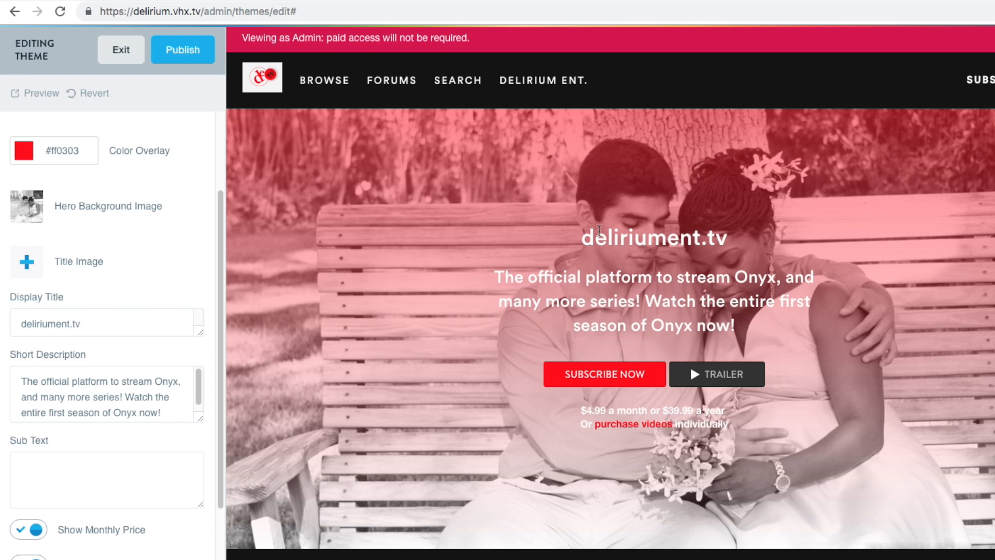
pyautogui.scroll(-3, 66, 506)
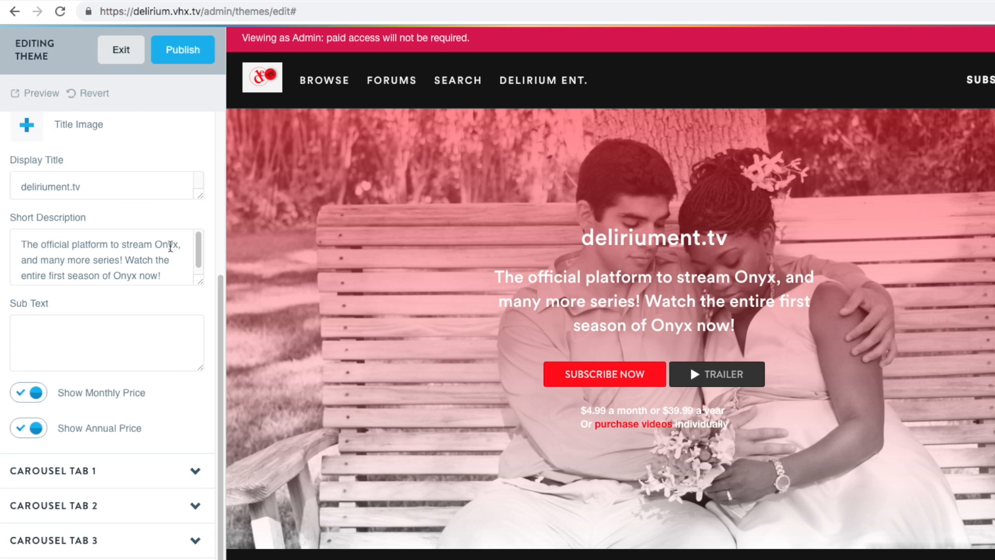
pyautogui.scroll(5, 125, 269)
# - Try the image 538112_31...8367_n.jpg as the hero's title image and remove it again
pyautogui.scroll(-1, 138, 295)
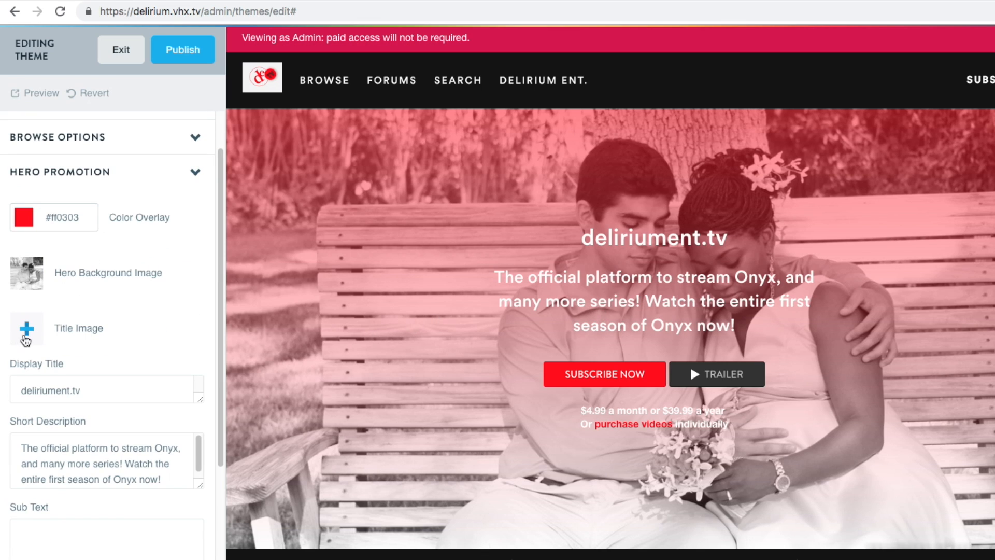
pyautogui.click(26, 332)
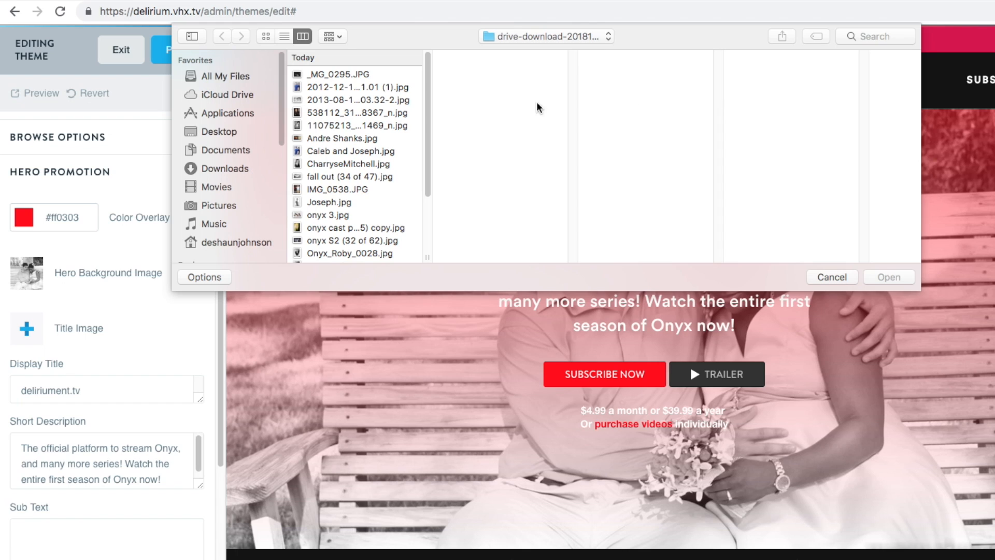
pyautogui.scroll(-3, 346, 132)
pyautogui.scroll(3, 347, 133)
pyautogui.click(355, 138)
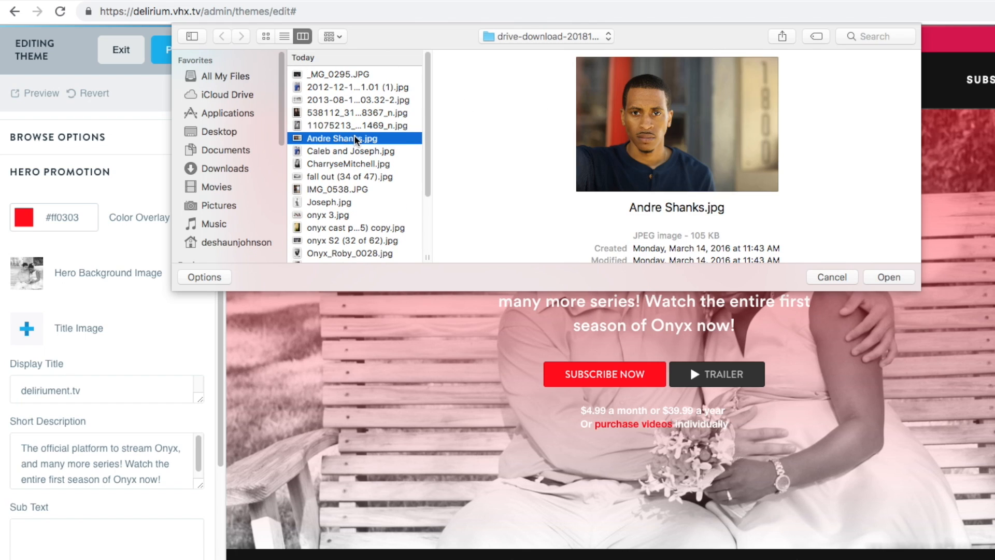
pyautogui.click(343, 75)
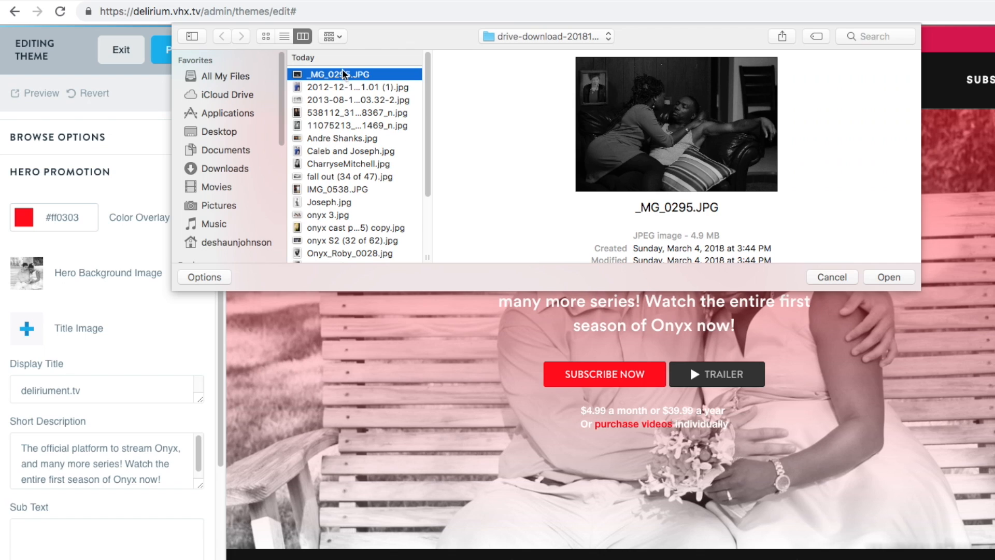
pyautogui.click(324, 88)
pyautogui.click(330, 113)
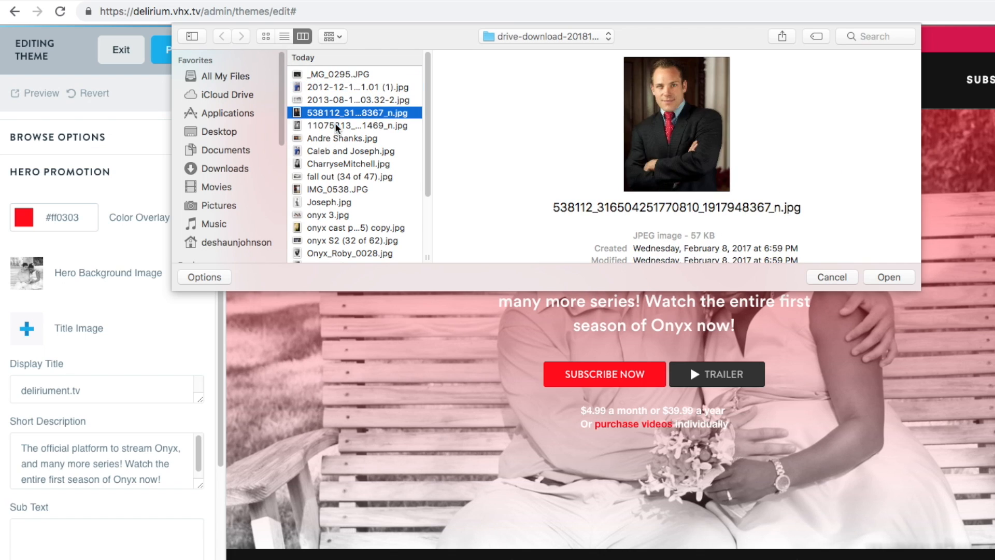
pyautogui.click(873, 278)
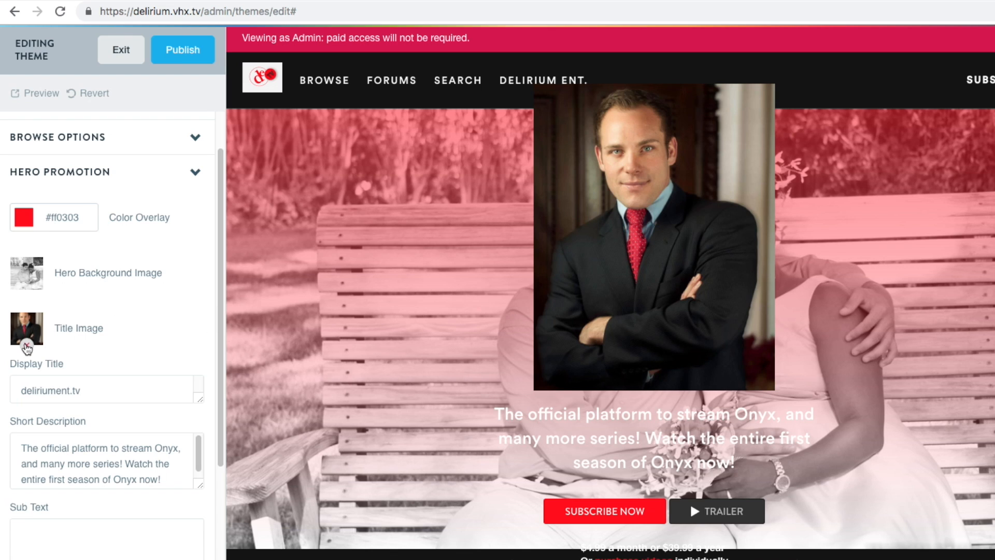
pyautogui.click(30, 350)
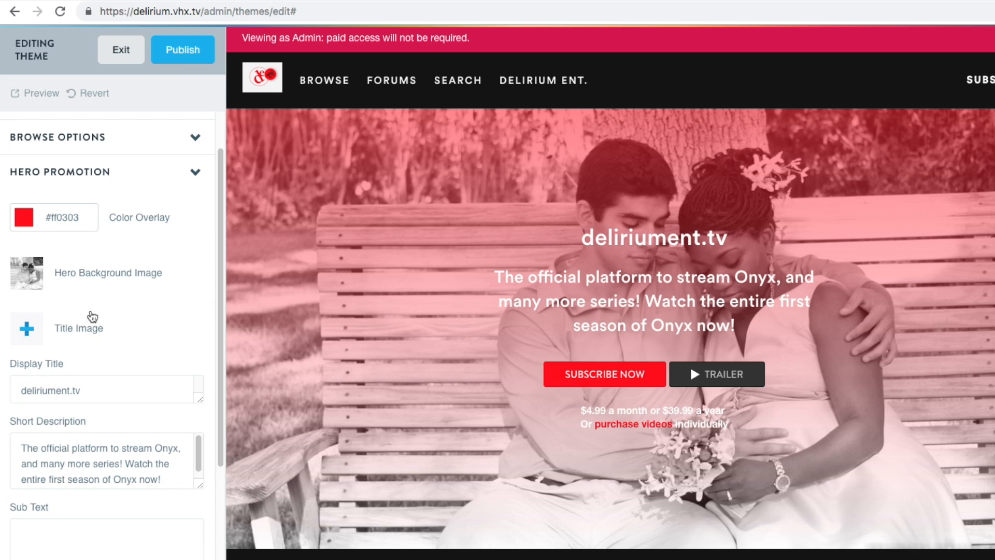
# - Examine the hero's display title, short description and price toggles, comparing them with the price text in the preview
pyautogui.scroll(-2, 88, 321)
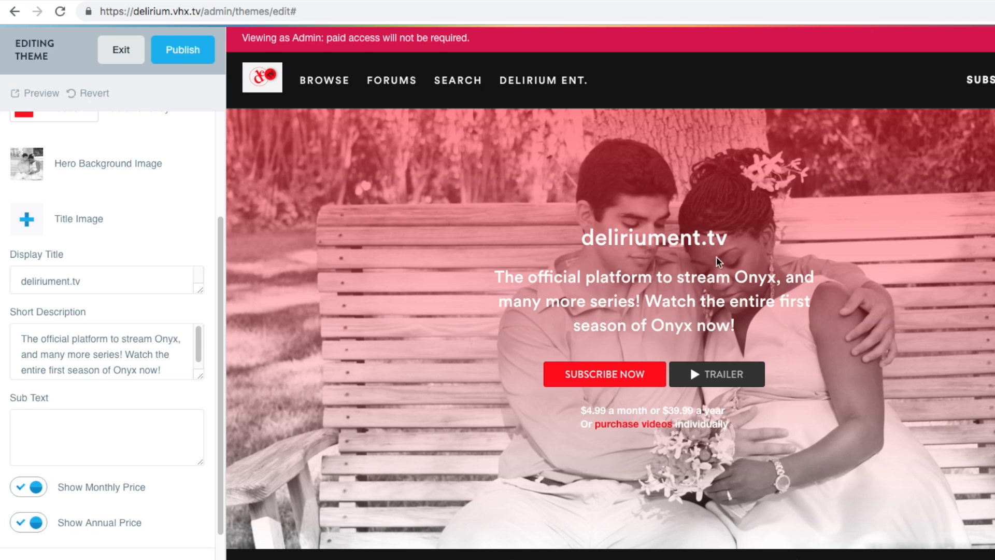
pyautogui.scroll(-1, 118, 386)
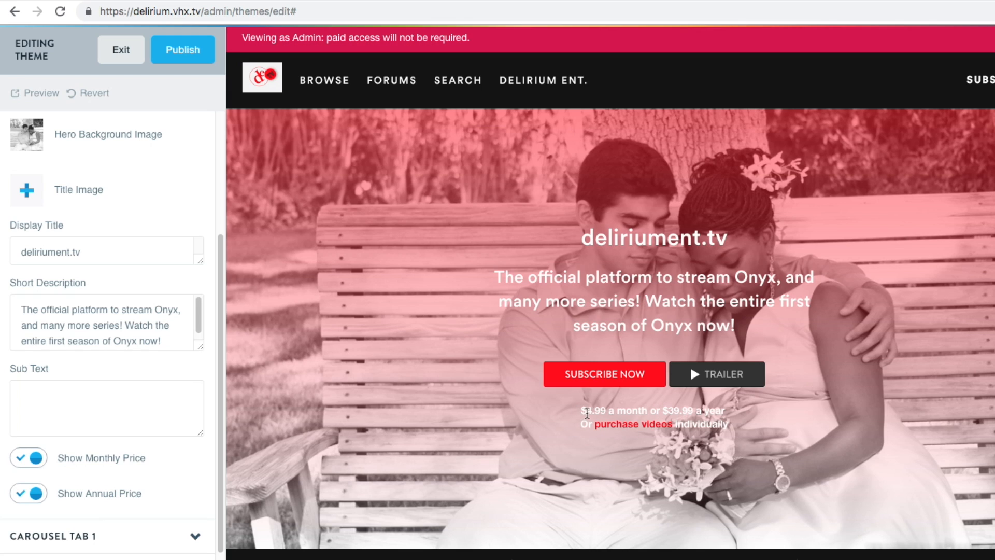
pyautogui.moveTo(581, 411); pyautogui.dragTo(746, 437)
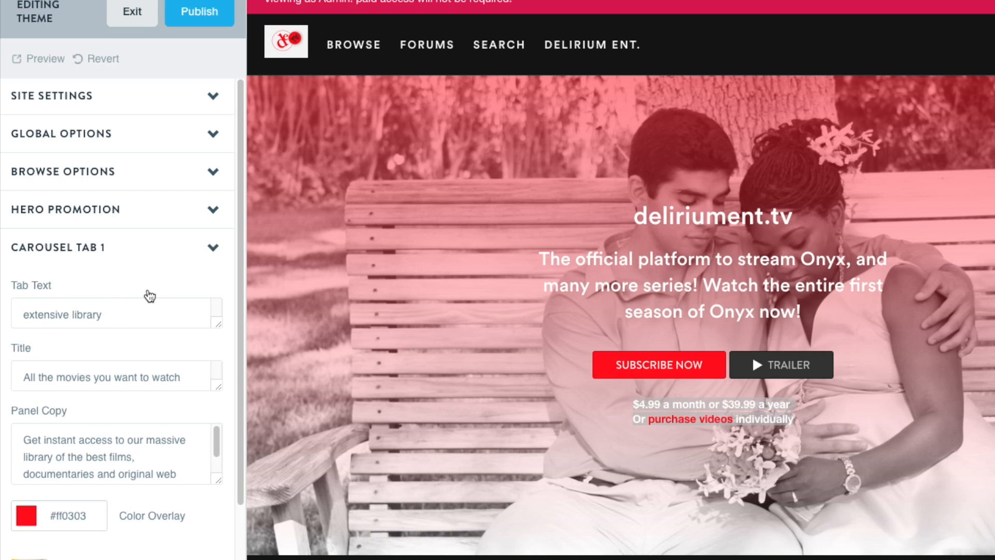
# - Change the tab text of Carousel Tab 1 to "delirium library"
pyautogui.scroll(-4, 523, 234)
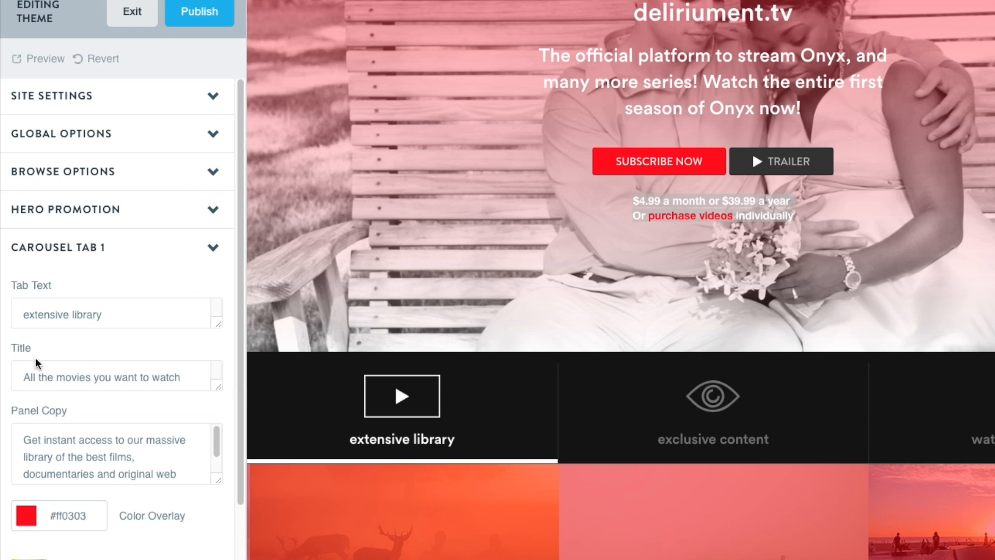
pyautogui.doubleClick(21, 312)
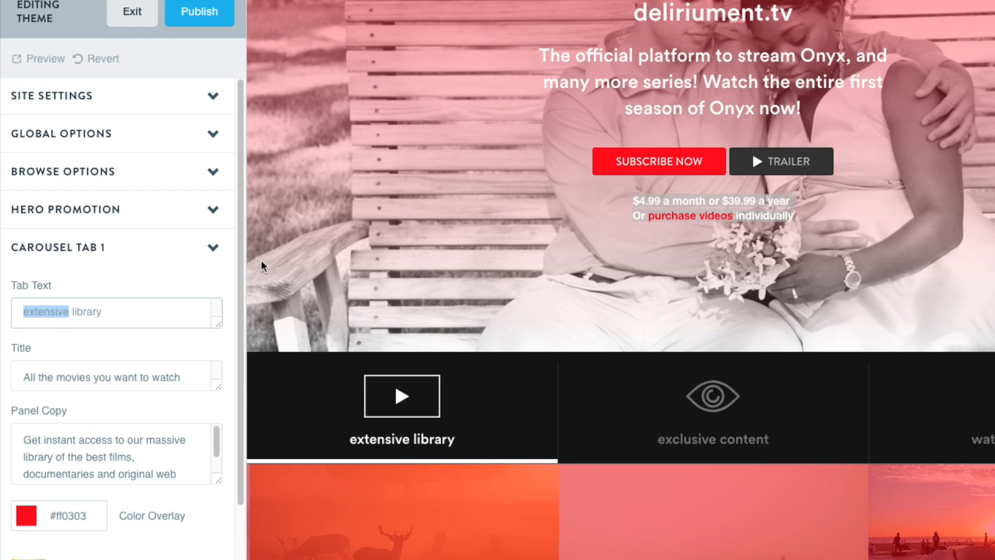
pyautogui.press('BackSpace')
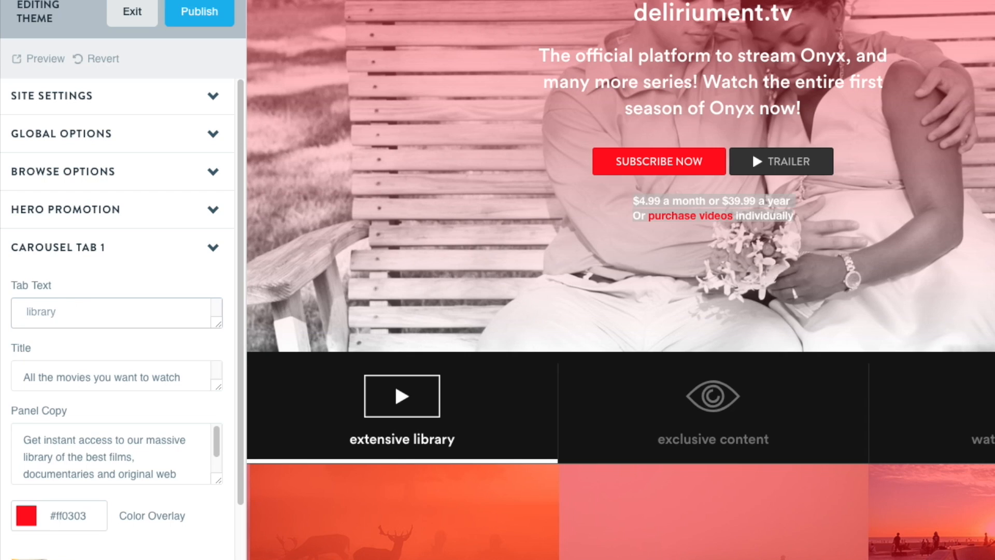
pyautogui.write('delirium')
pyautogui.press('Tab')
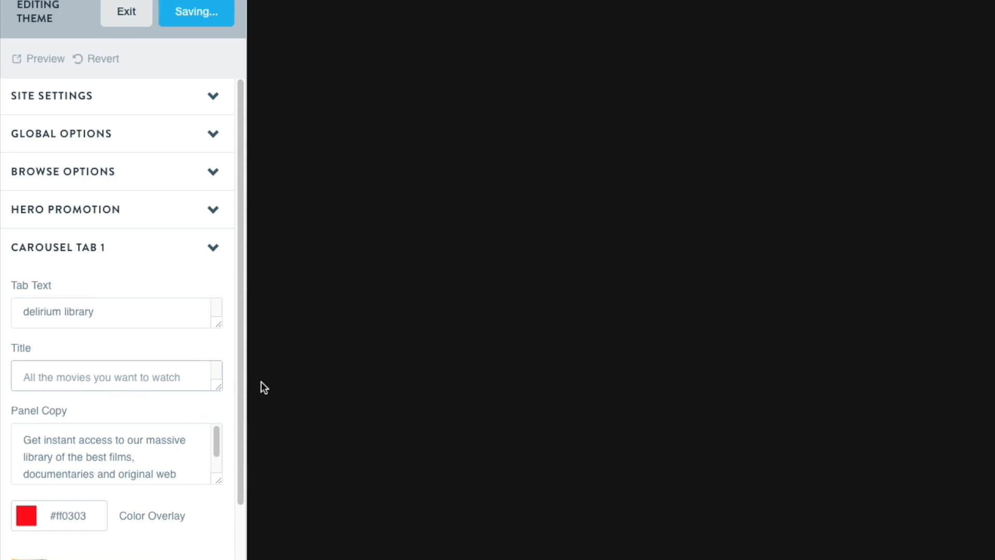
# - Replace the Carousel Tab 1 title with "See all delirium Entertainment content" and check it in the preview
pyautogui.scroll(-6, 699, 354)
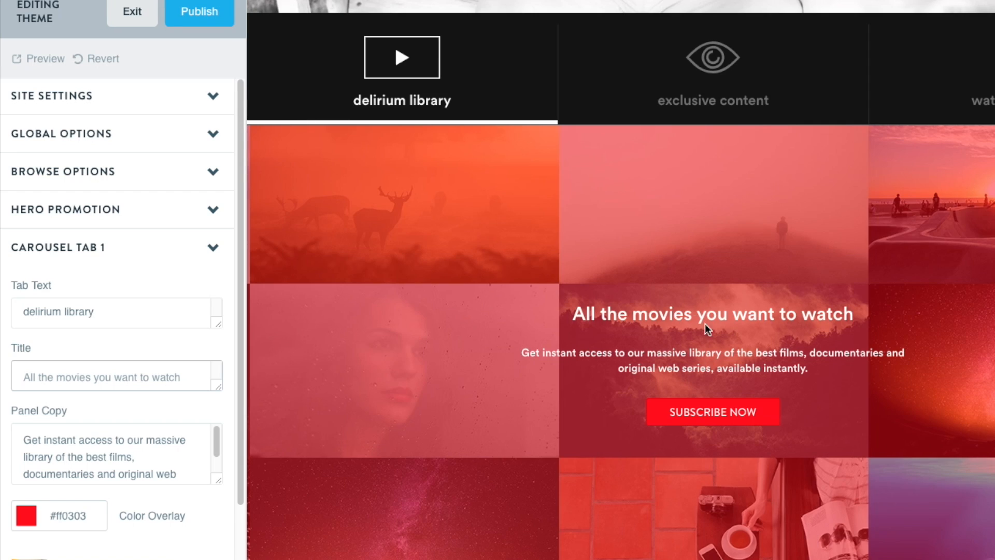
pyautogui.moveTo(23, 377); pyautogui.dragTo(188, 374)
pyautogui.press('BackSpace')
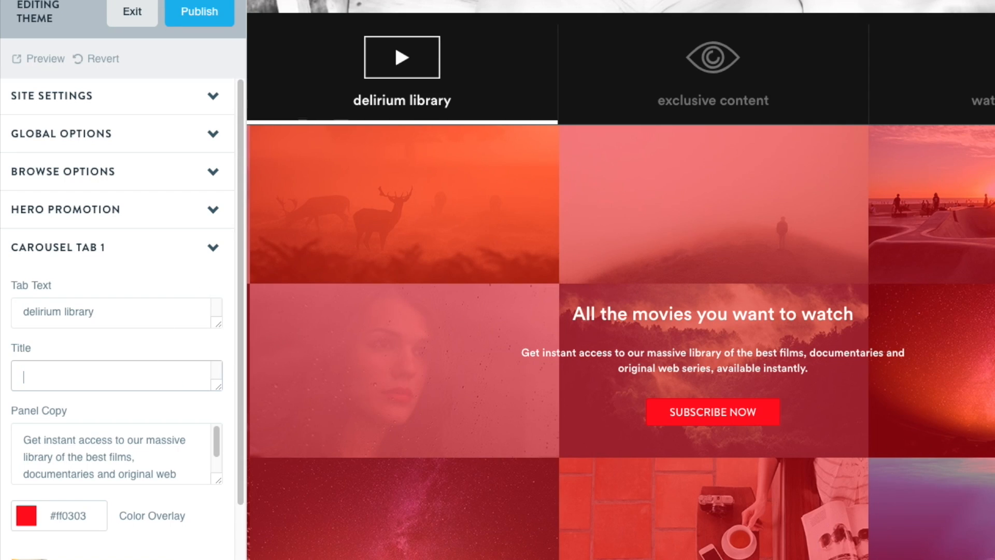
pyautogui.write('See all ')
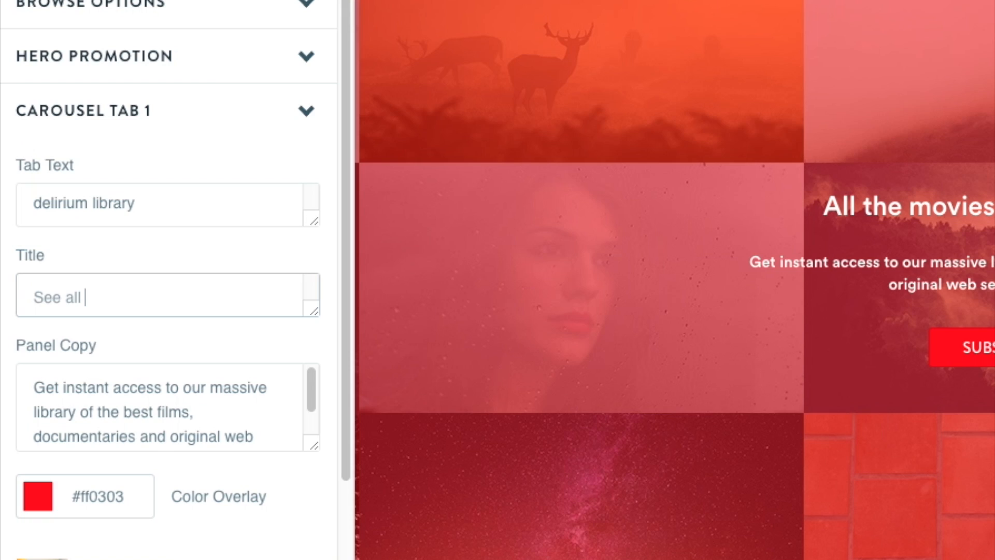
pyautogui.write('delirium')
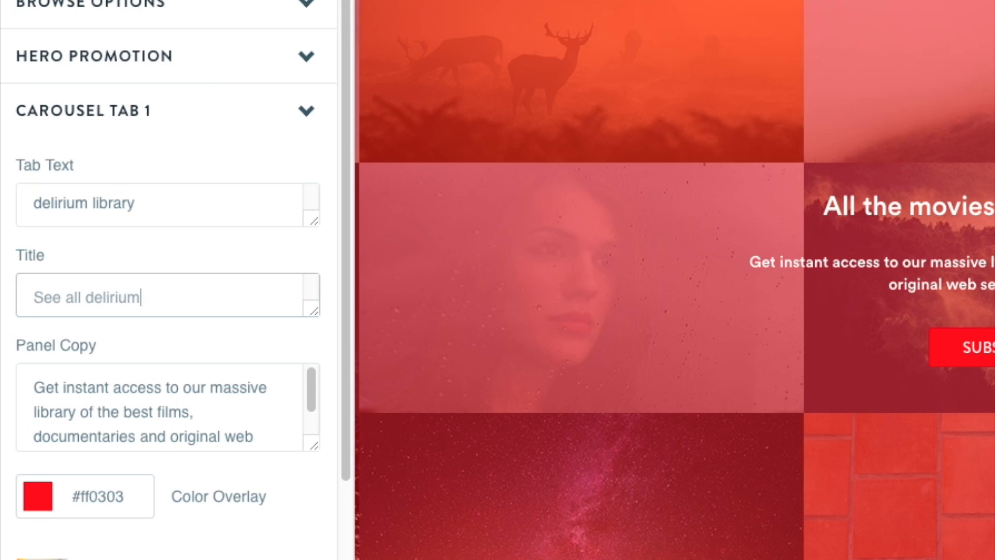
pyautogui.write(' ent')
pyautogui.press('BackSpace')
pyautogui.press('BackSpace')
pyautogui.press('BackSpace')
pyautogui.write('Entertainment')
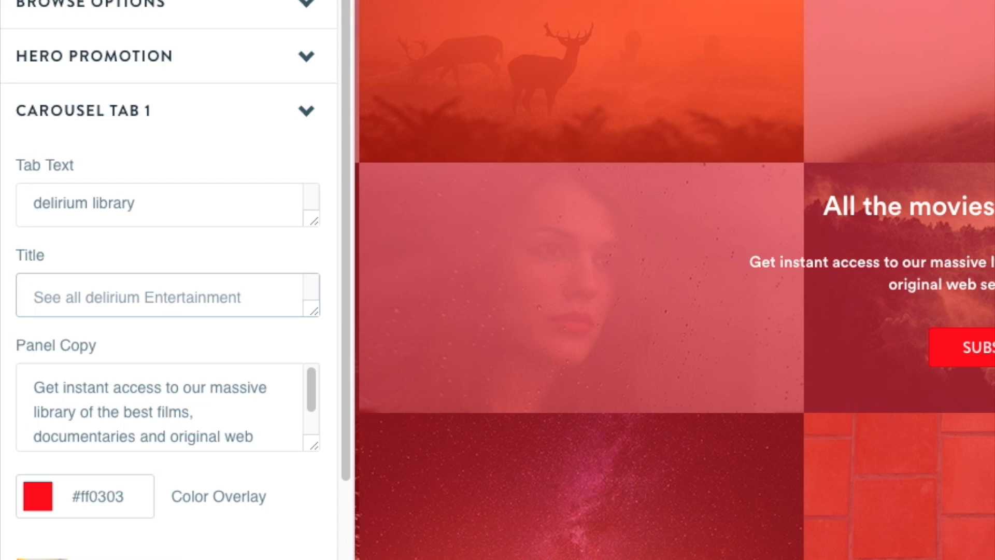
pyautogui.write(' content')
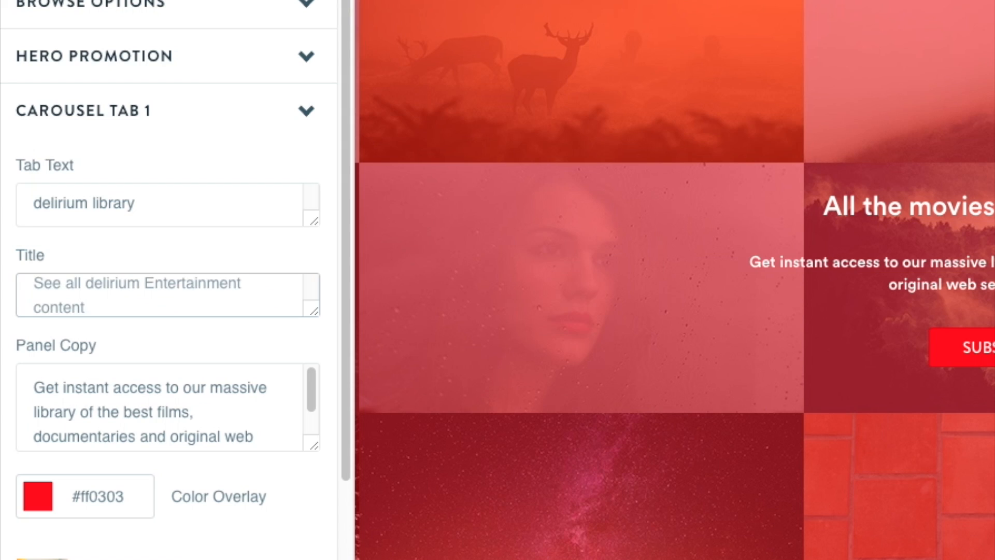
pyautogui.press('Tab')
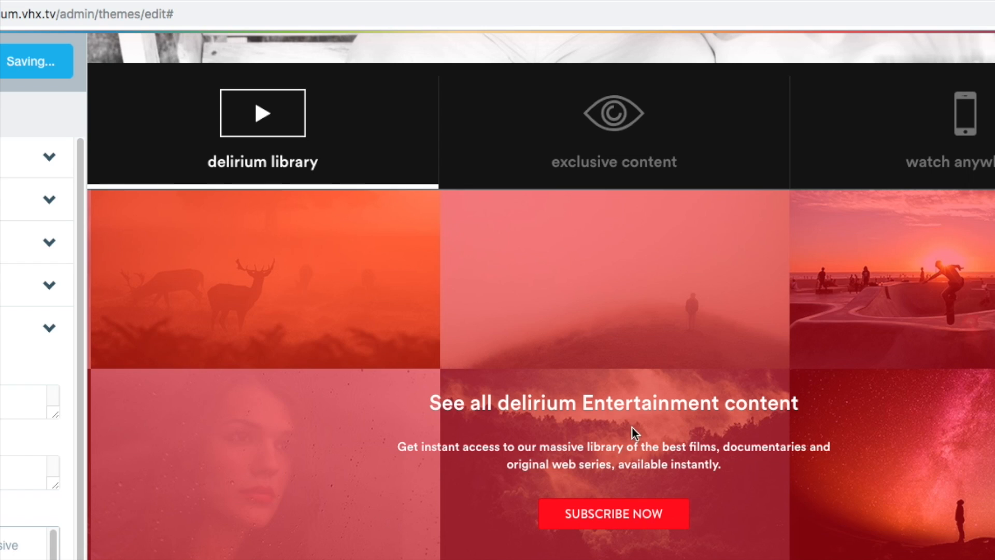
pyautogui.scroll(-3, 26, 519)
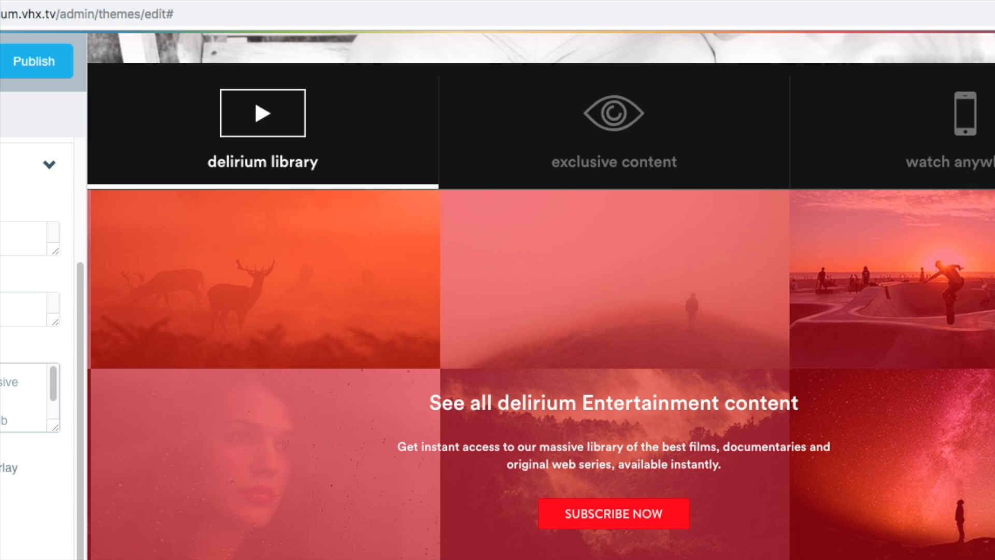
# - Replace the Carousel Tab 1 background image with the black-and-white portrait of the man in the grey shirt from the drive-download folder
pyautogui.click(2, 468)
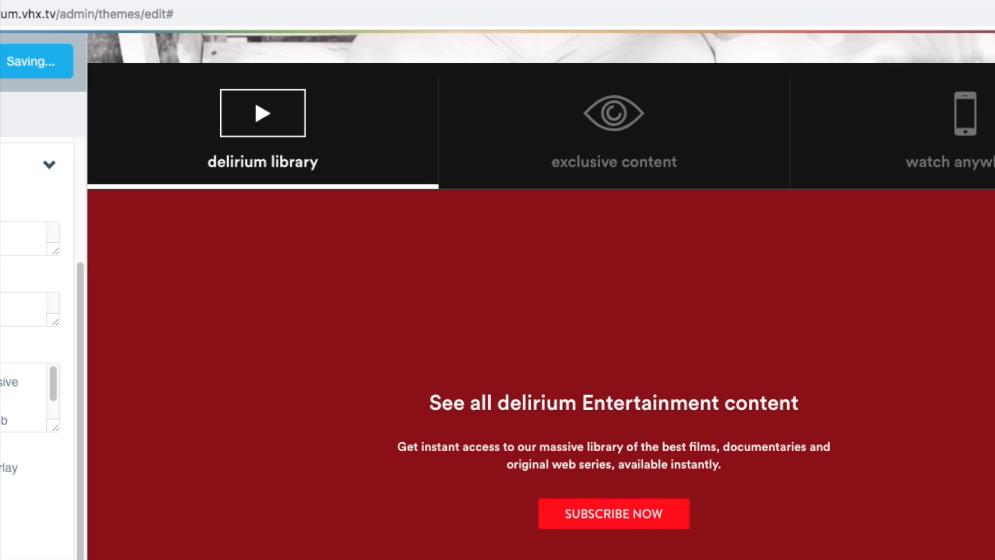
pyautogui.click(2, 510)
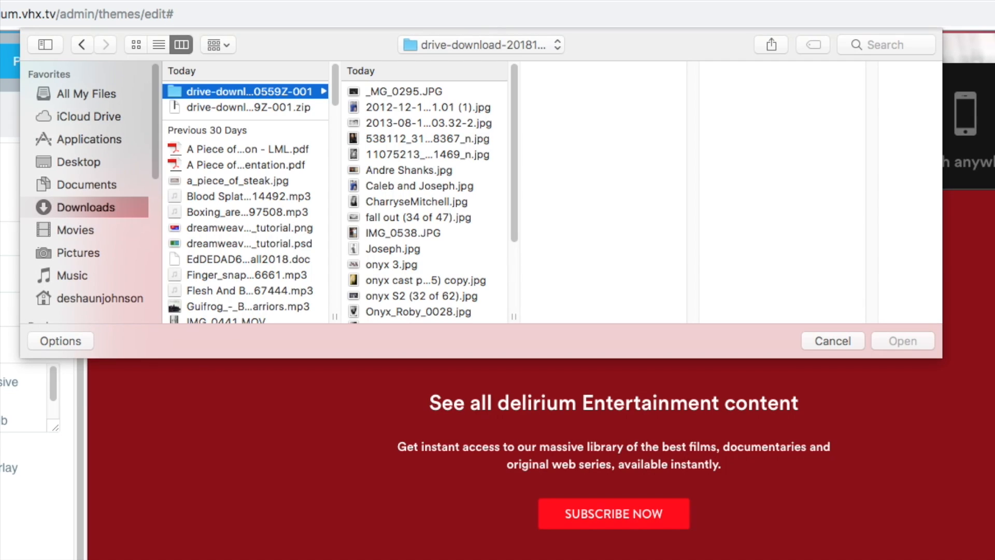
pyautogui.click(384, 205)
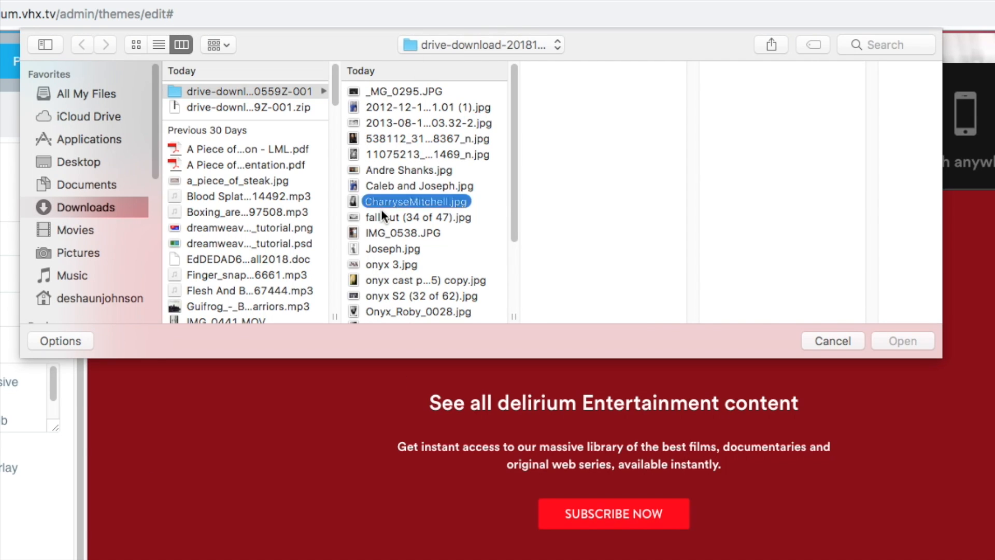
pyautogui.click(395, 235)
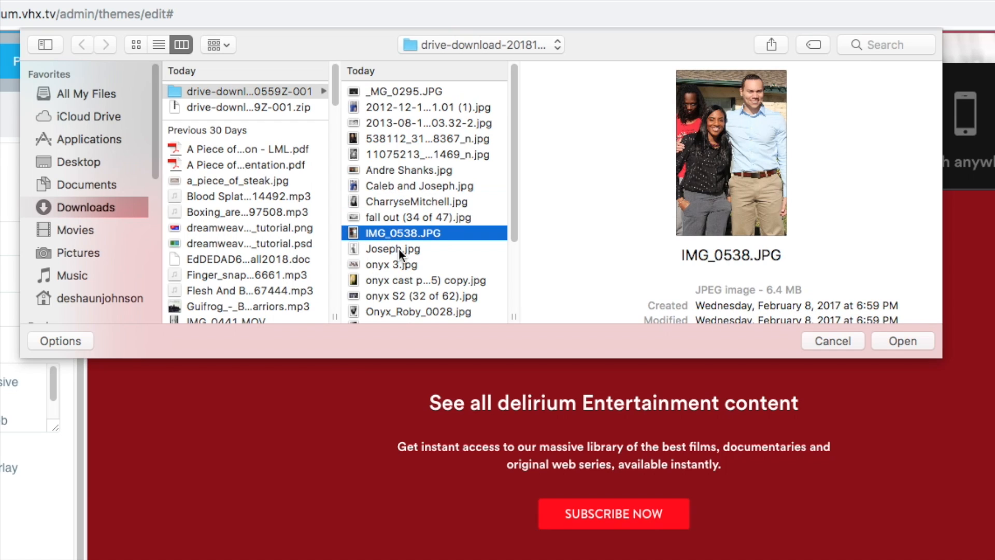
pyautogui.click(395, 248)
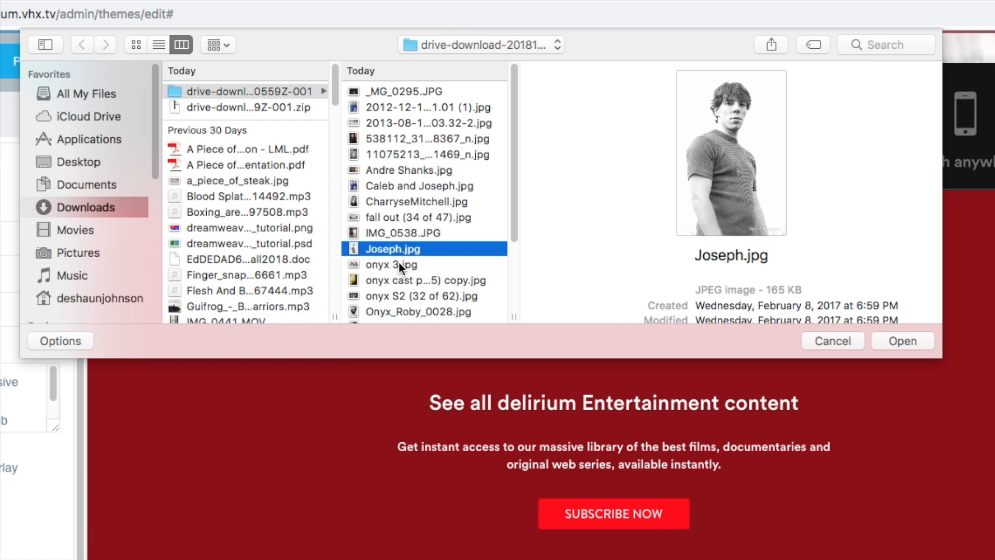
pyautogui.click(908, 339)
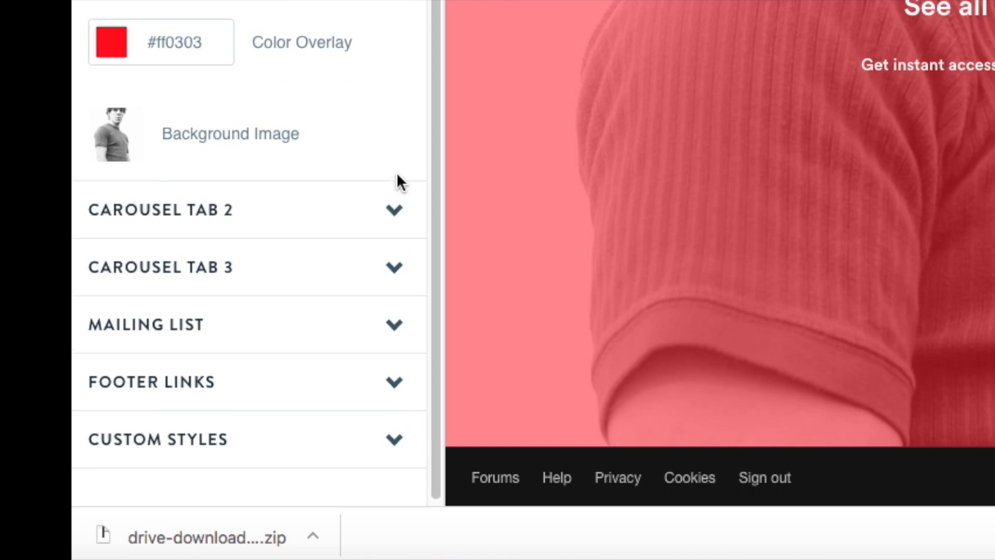
# - Expand the Custom Styles section and place the cursor in its CSS field
pyautogui.scroll(-1, 397, 173)
pyautogui.click(386, 445)
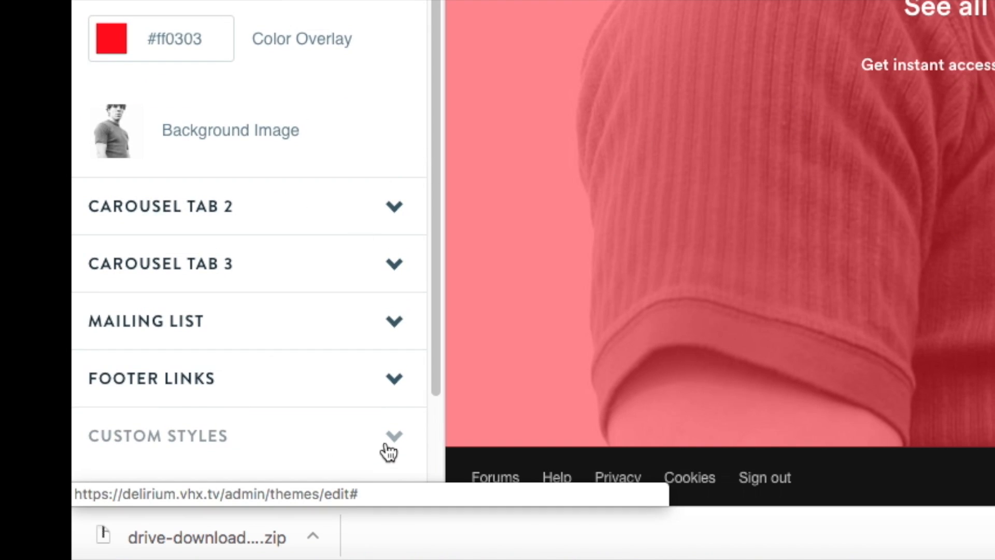
pyautogui.scroll(-3, 264, 399)
pyautogui.click(222, 400)
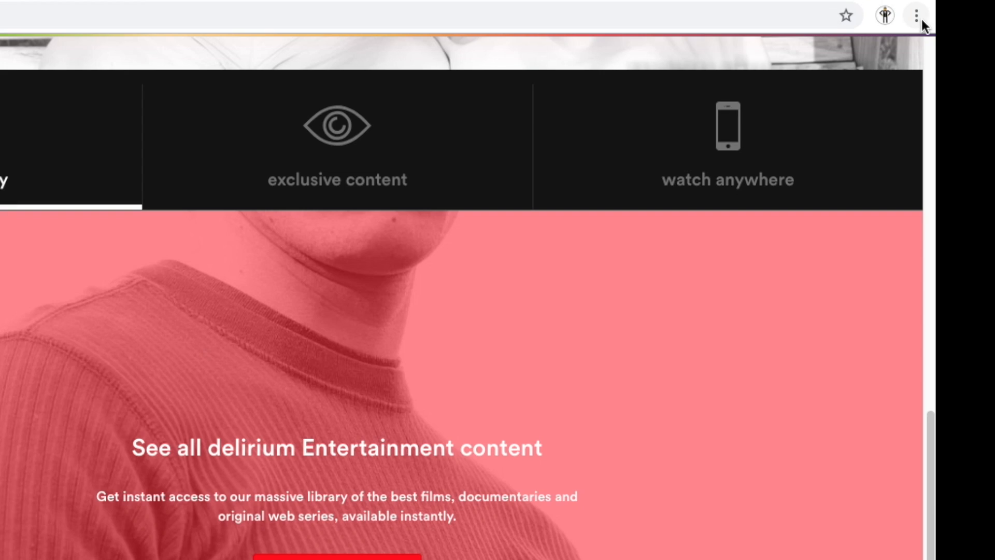
# - Open the browser's Developer Tools and hide the What's New drawer
pyautogui.click(917, 17)
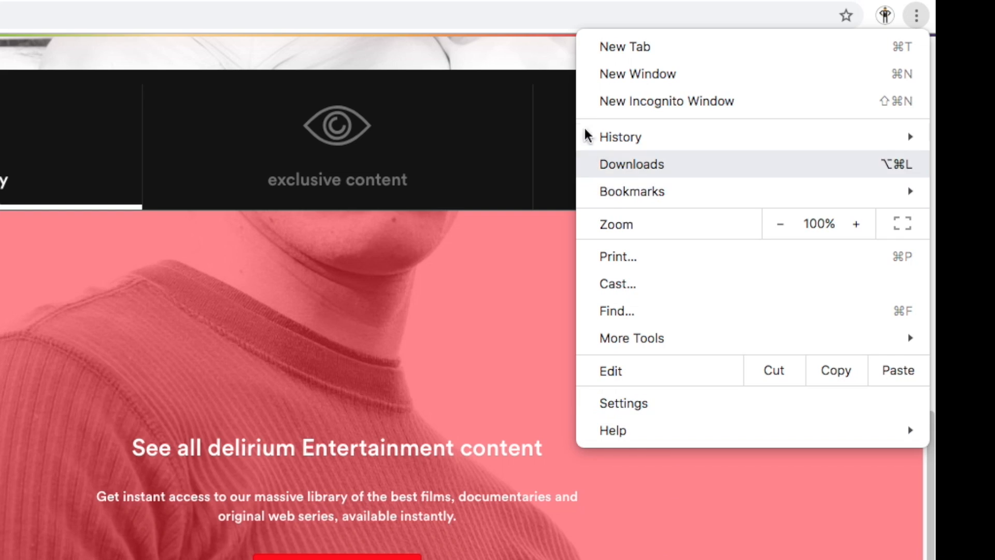
pyautogui.moveTo(639, 337)
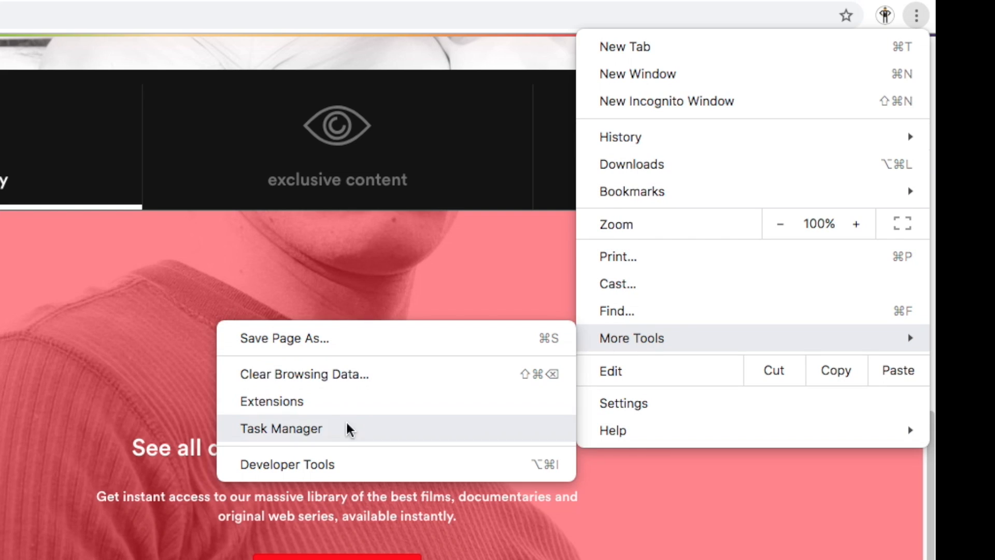
pyautogui.click(331, 466)
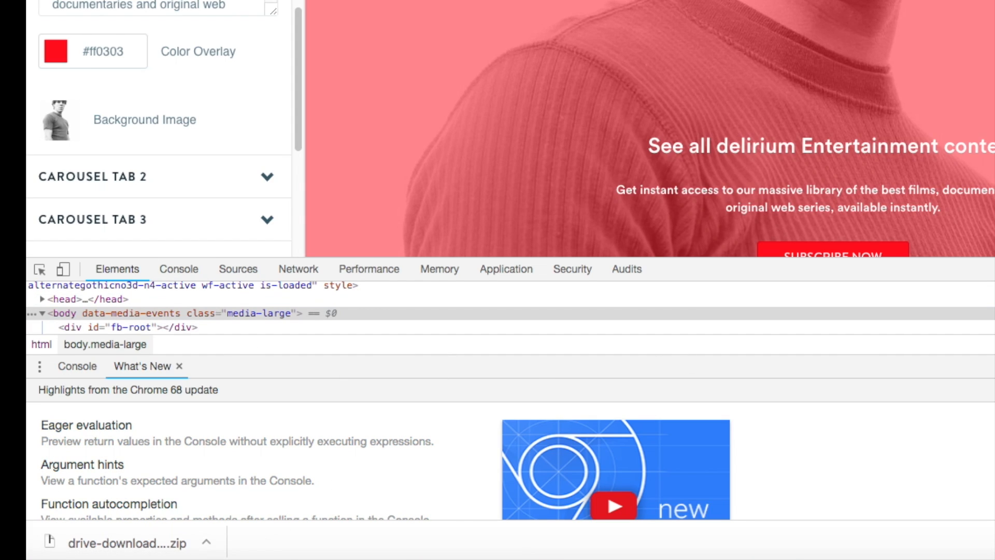
pyautogui.press('Escape')
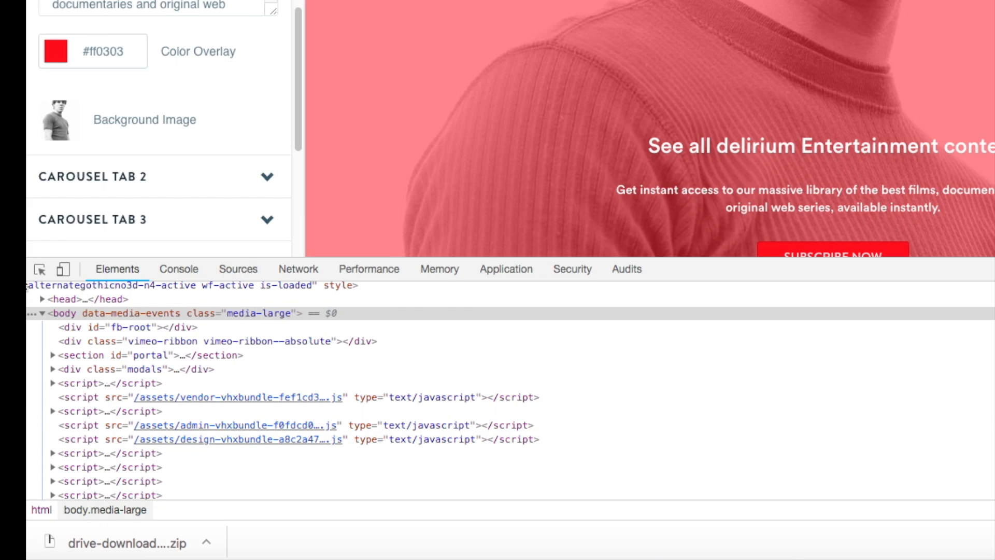
# - Inspect the first carousel slide in the preview and select its "carousel-slide--container bg-cover one" element in the page code
pyautogui.click(38, 269)
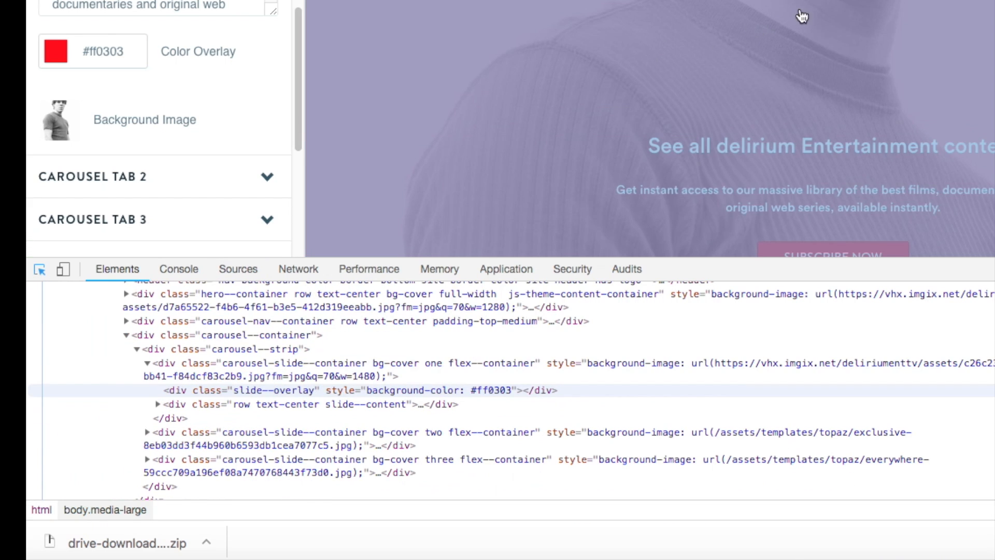
pyautogui.click(910, 33)
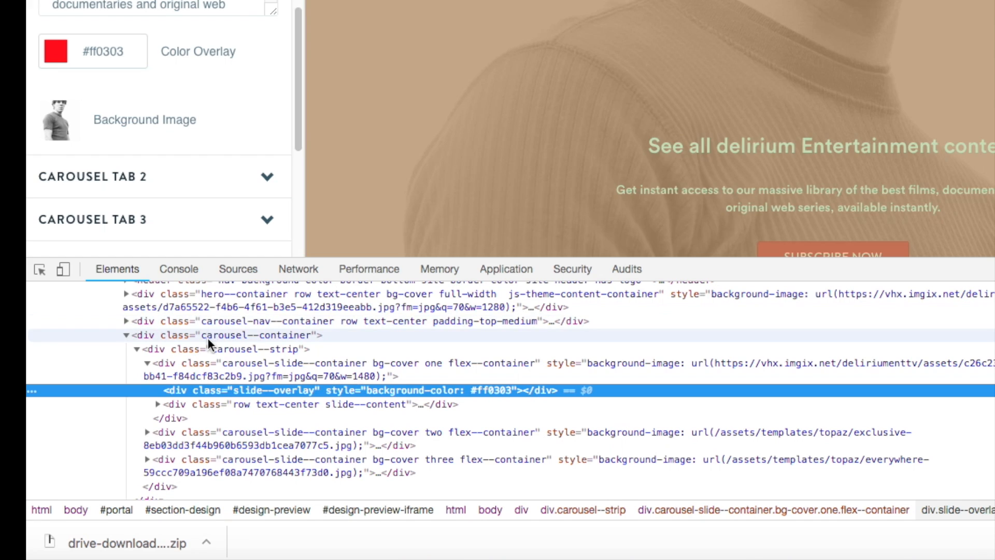
pyautogui.click(208, 336)
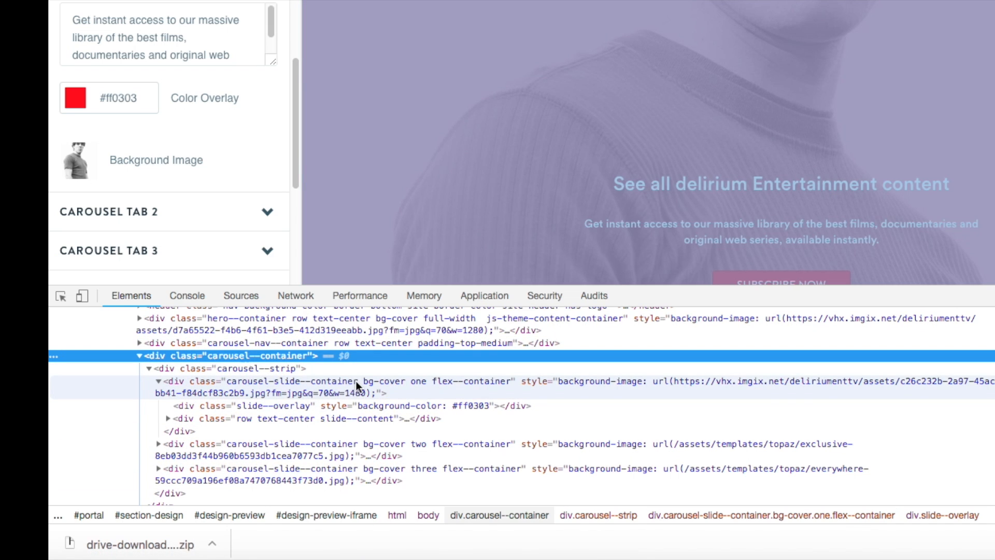
pyautogui.click(369, 390)
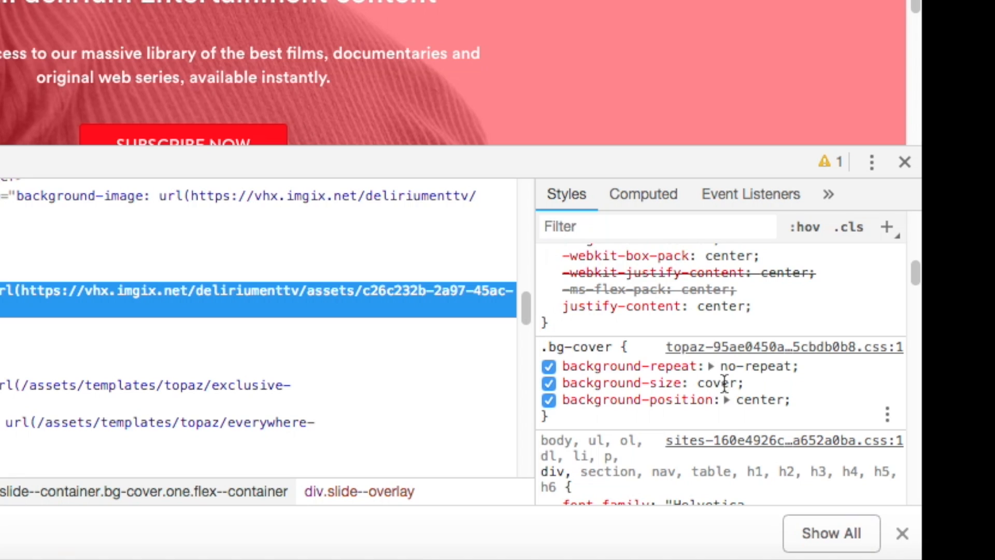
# - Set background-size in the slide's .bg-cover style rule to 50%
pyautogui.scroll(4, 655, 368)
pyautogui.scroll(-2, 656, 382)
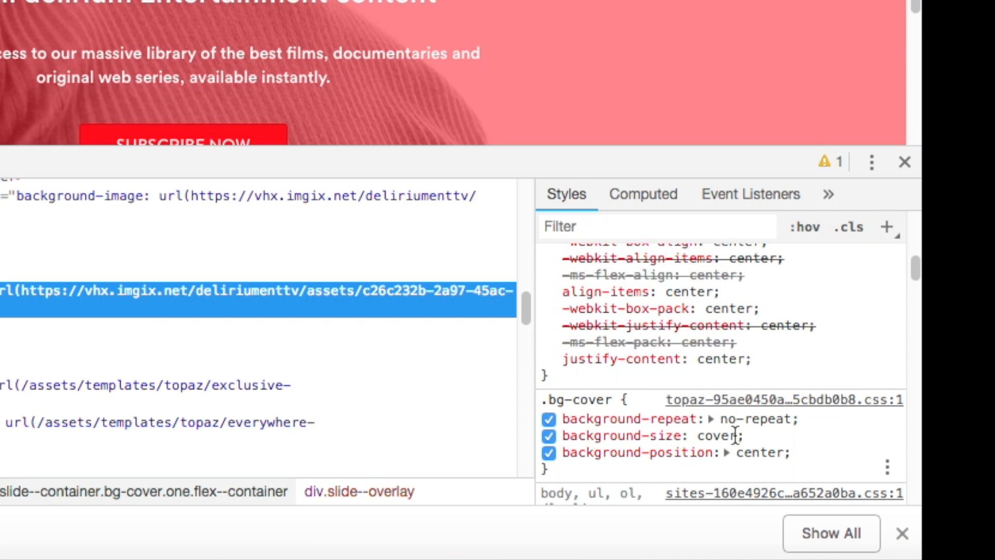
pyautogui.click(735, 435)
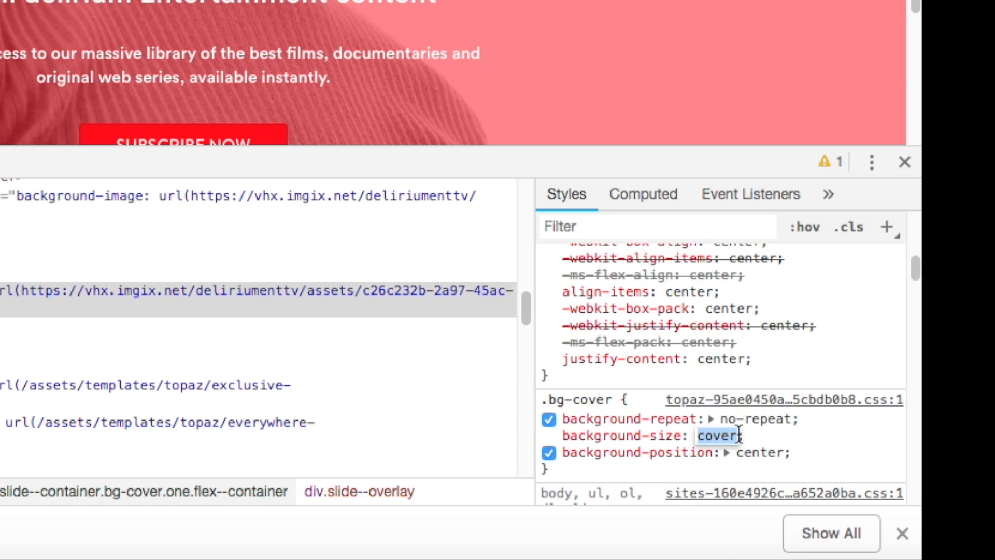
pyautogui.write('50%')
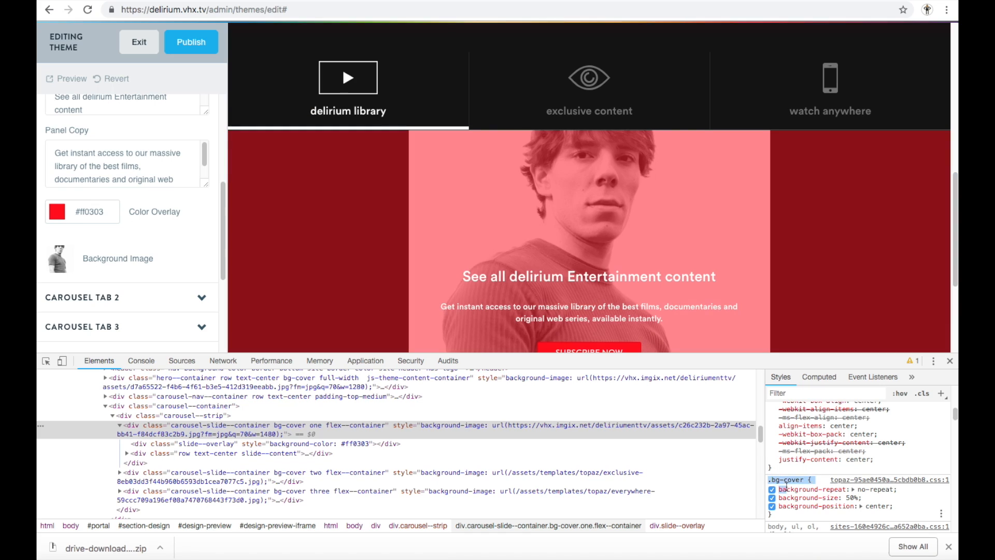
# - Copy the edited .bg-cover rule into the theme's Custom Styles CSS field, check the pasted code and close the Developer Tools
pyautogui.moveTo(770, 479); pyautogui.dragTo(862, 510)
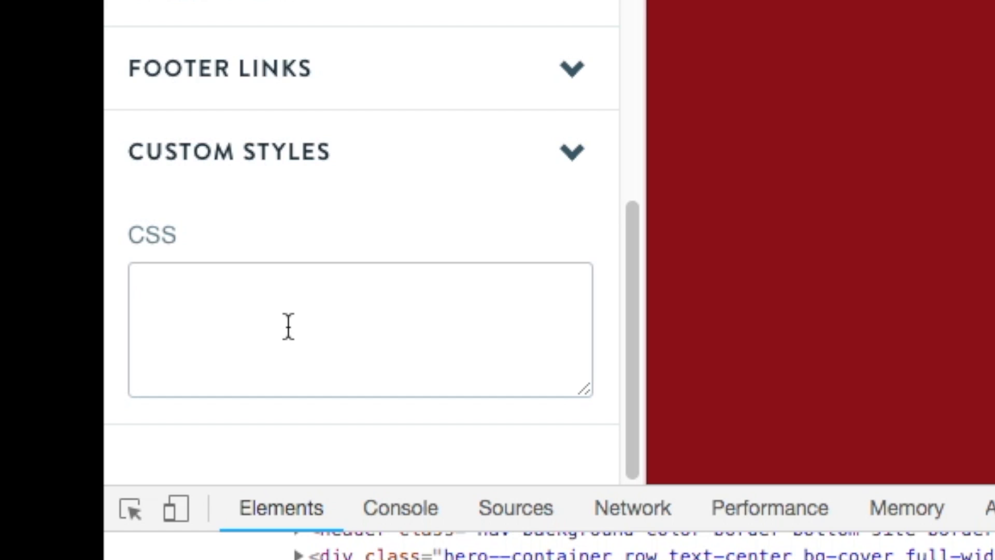
pyautogui.press('super+v')
pyautogui.scroll(10, 288, 325)
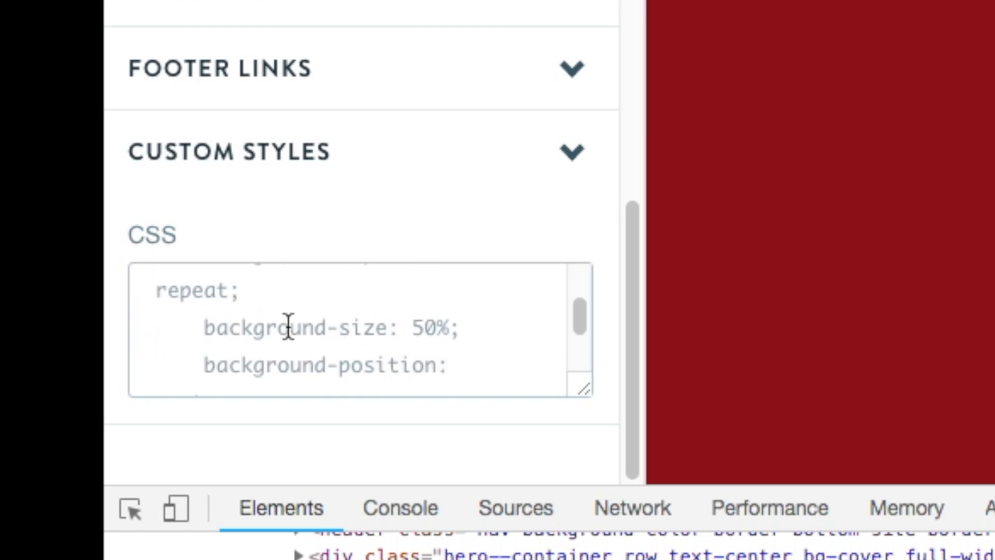
pyautogui.scroll(-5, 304, 378)
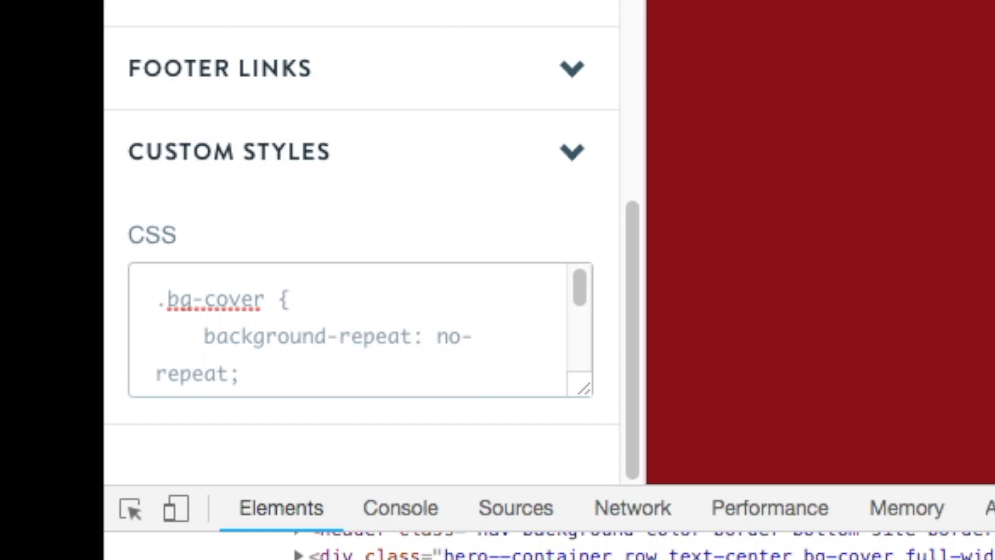
pyautogui.scroll(2, 271, 360)
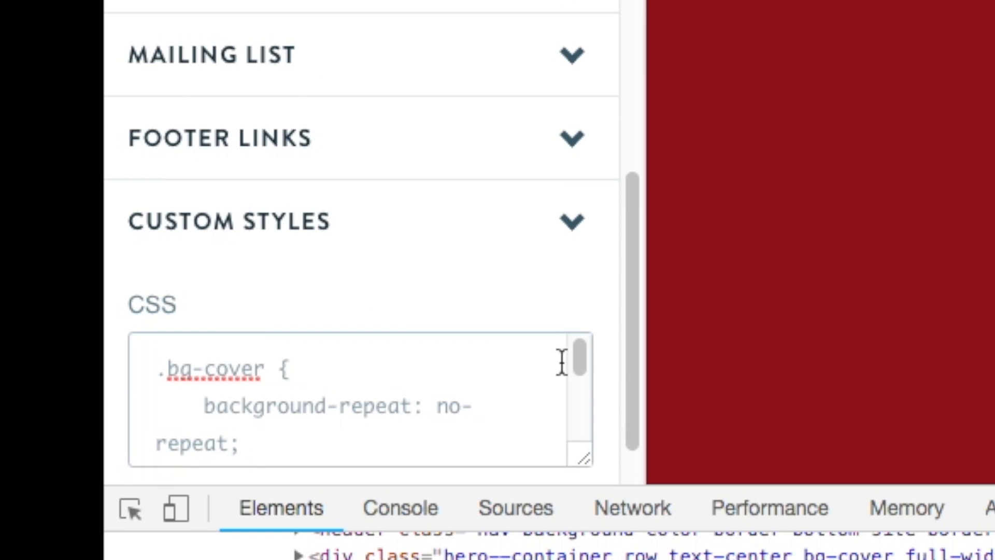
pyautogui.moveTo(580, 373); pyautogui.dragTo(583, 417)
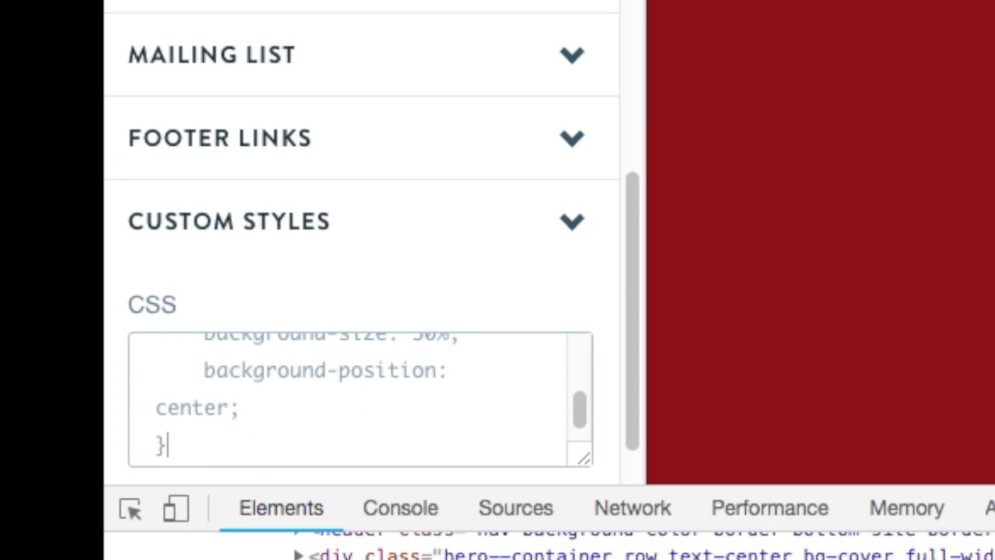
pyautogui.press('super+alt+i')
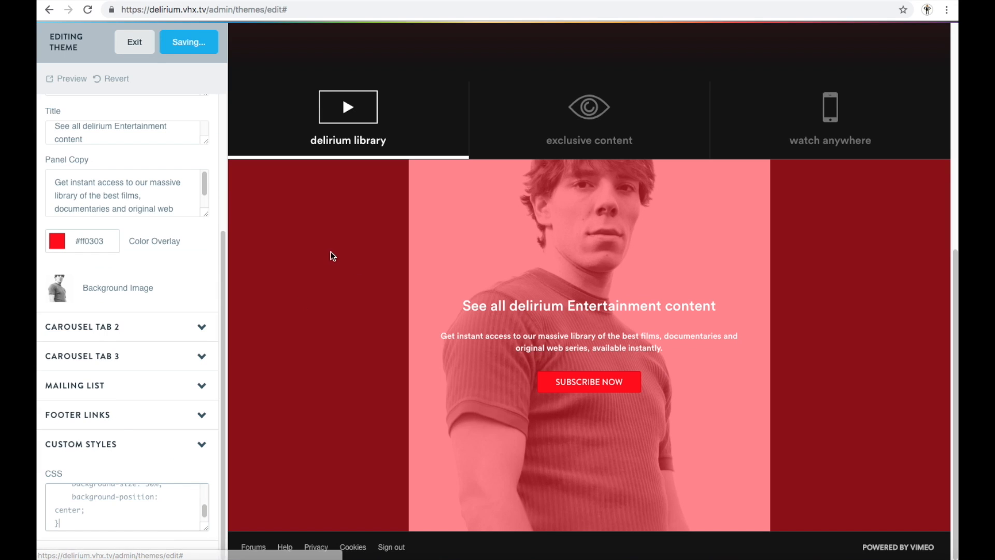
# - Review the .bg-cover rule in the Custom Styles CSS alongside the Carousel Tab 1 settings and the delirium library slide
pyautogui.scroll(1, 113, 508)
pyautogui.scroll(5, 113, 508)
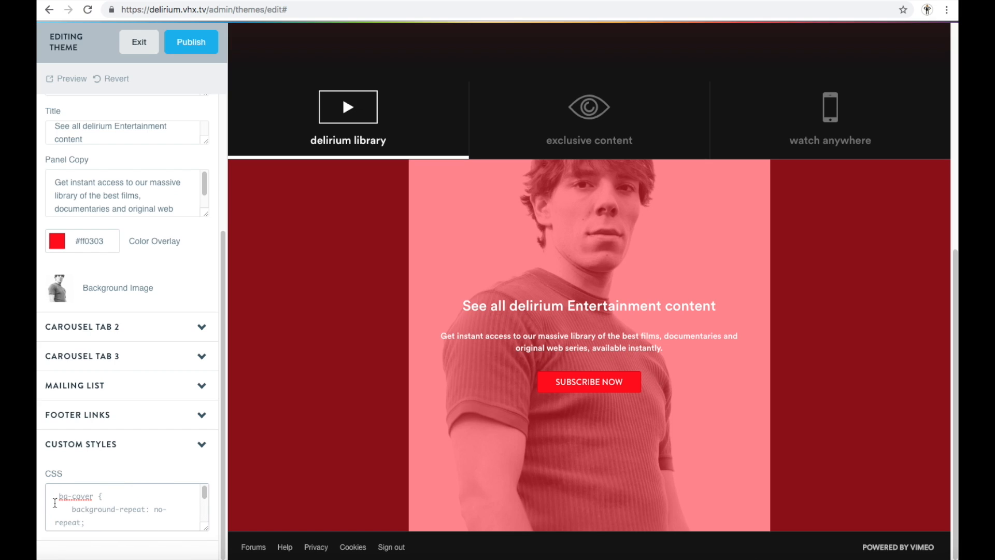
pyautogui.scroll(-6, 120, 492)
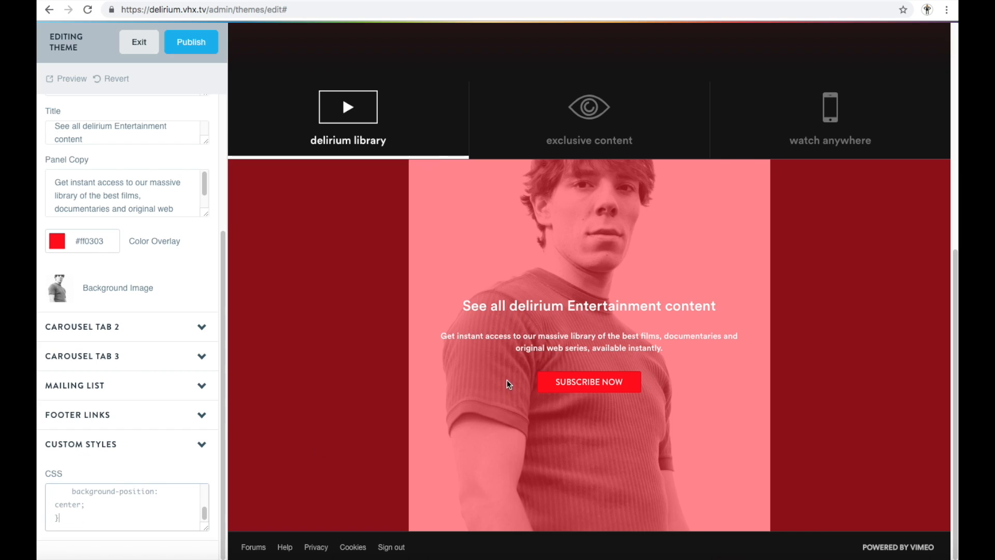
pyautogui.scroll(5, 129, 506)
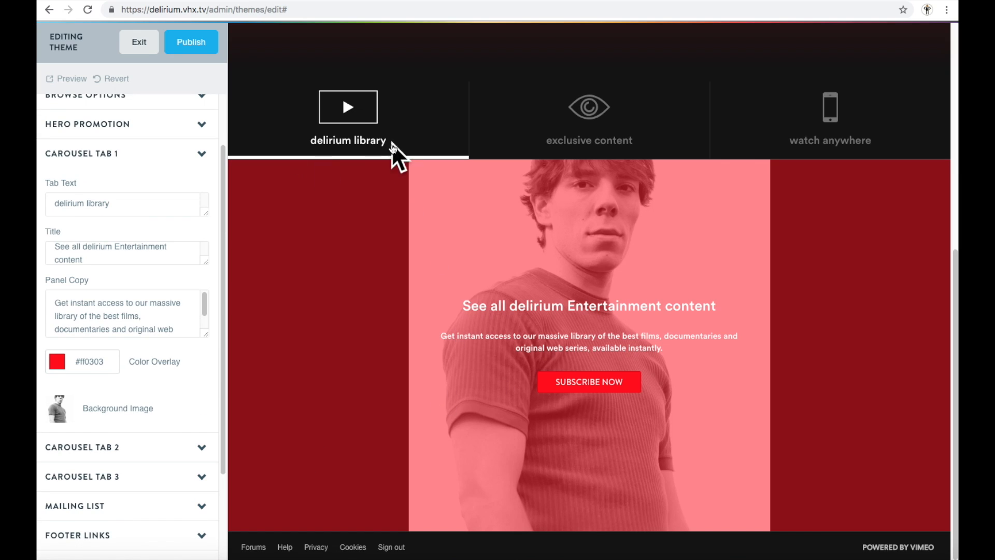
pyautogui.scroll(-3, 130, 405)
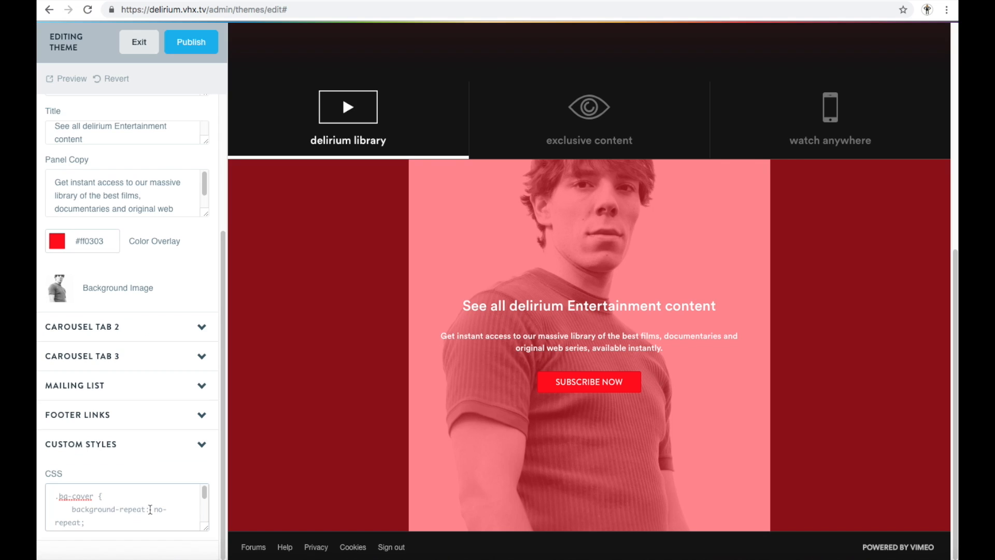
pyautogui.scroll(1, 113, 527)
pyautogui.scroll(-1, 122, 522)
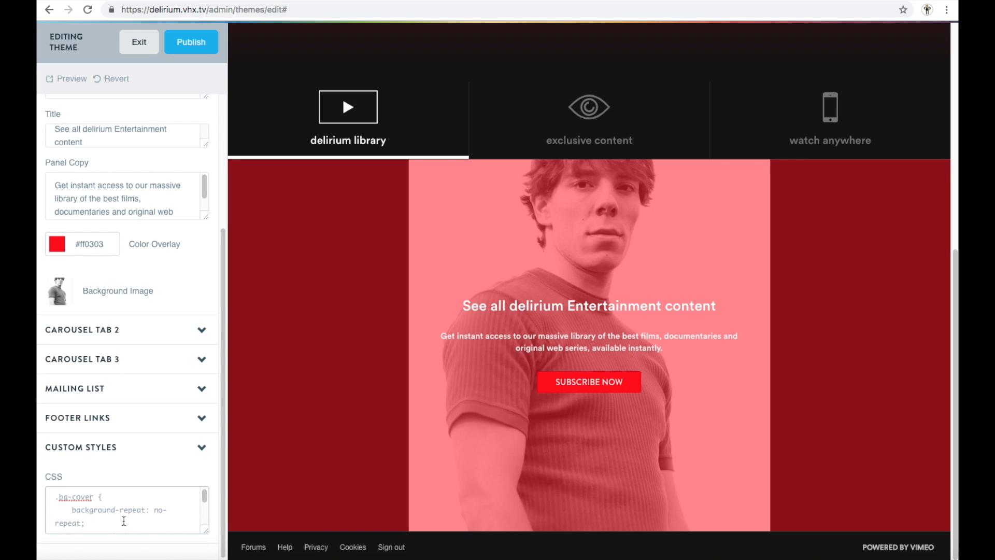
pyautogui.scroll(-1, 127, 513)
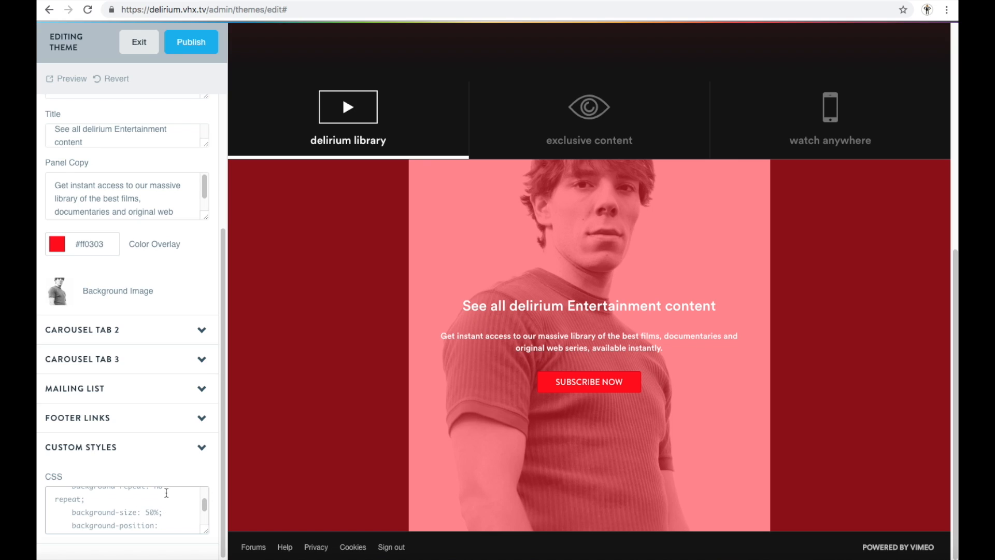
pyautogui.scroll(-1, 171, 468)
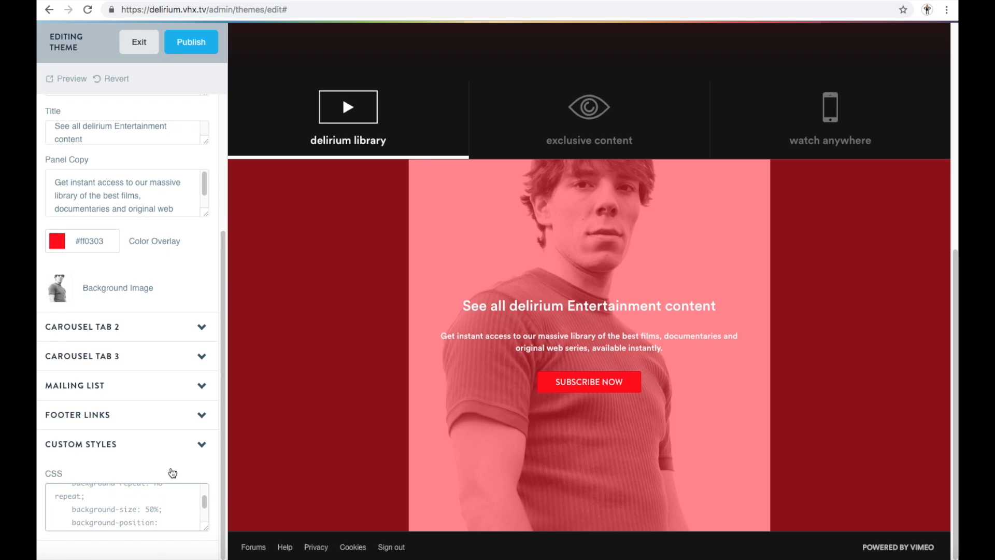
# - Open the Carousel Tab 2 settings and compare them with the exclusive content slide in the preview
pyautogui.click(198, 327)
pyautogui.click(574, 133)
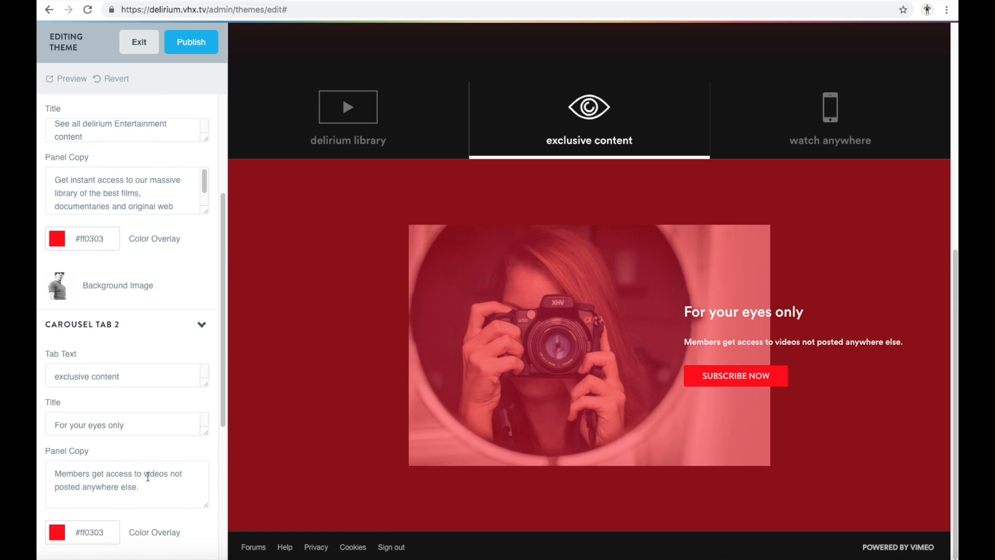
pyautogui.scroll(-3, 140, 475)
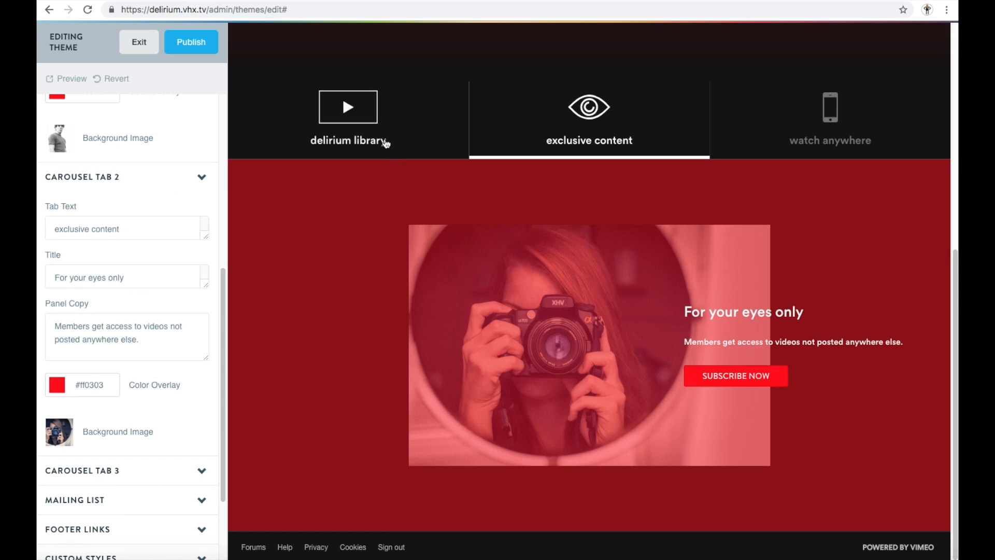
pyautogui.moveTo(382, 141); pyautogui.dragTo(387, 141)
pyautogui.click(641, 132)
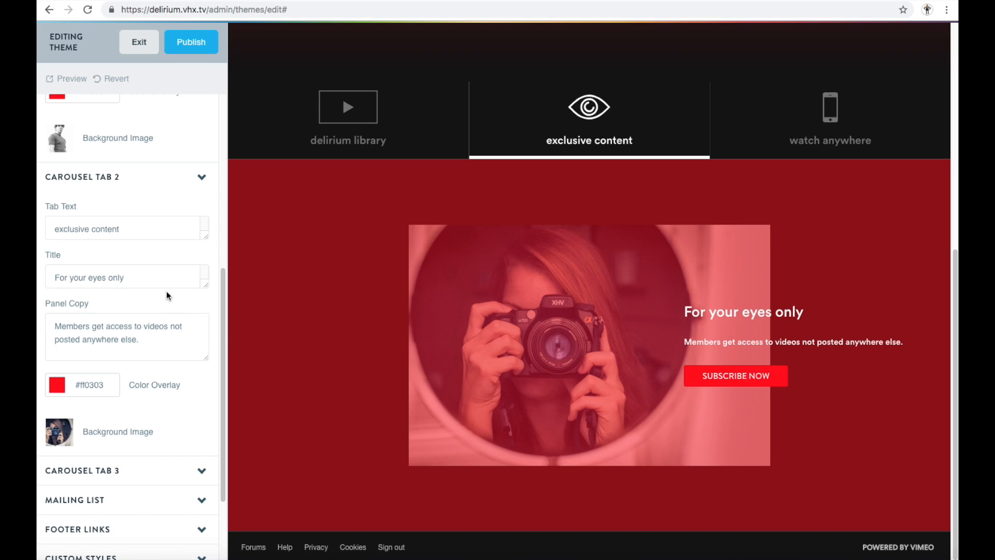
# - Show the watch anywhere slide in the preview and compare its background image with the hero section's
pyautogui.scroll(-1, 151, 424)
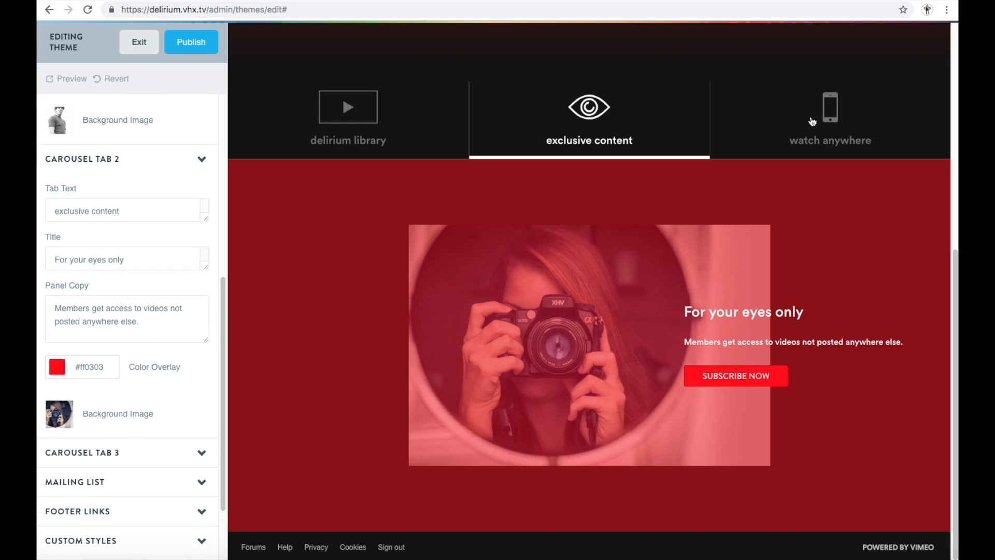
pyautogui.click(813, 121)
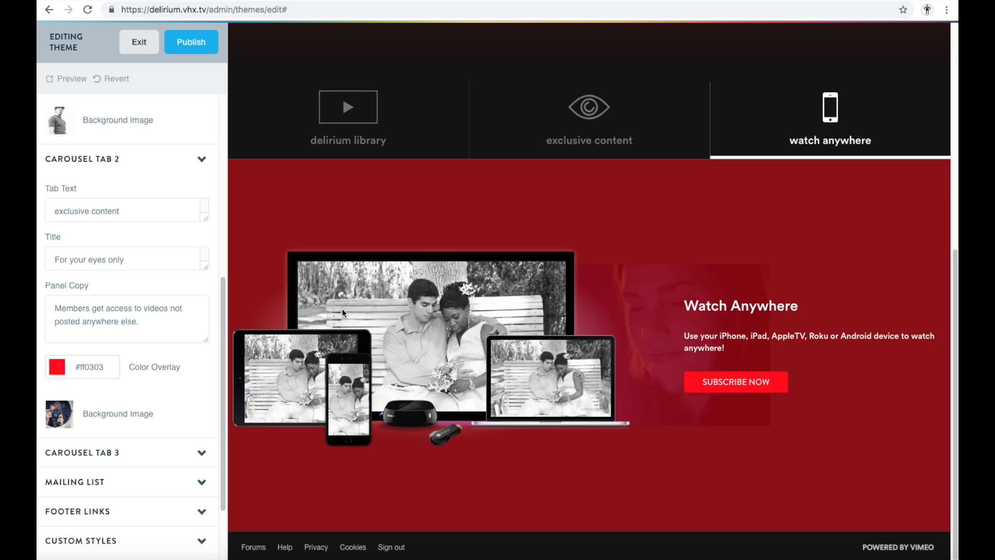
pyautogui.scroll(8, 493, 317)
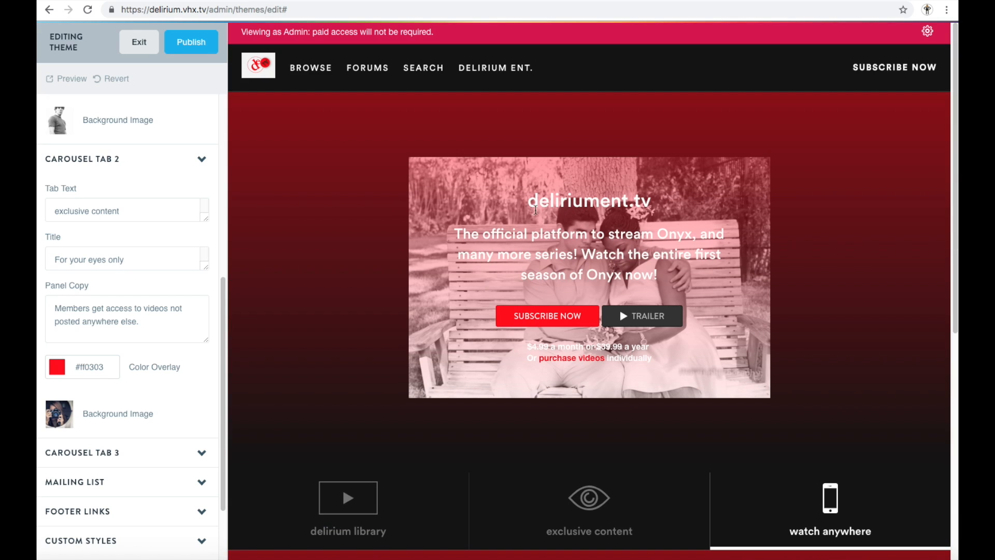
pyautogui.scroll(-8, 529, 214)
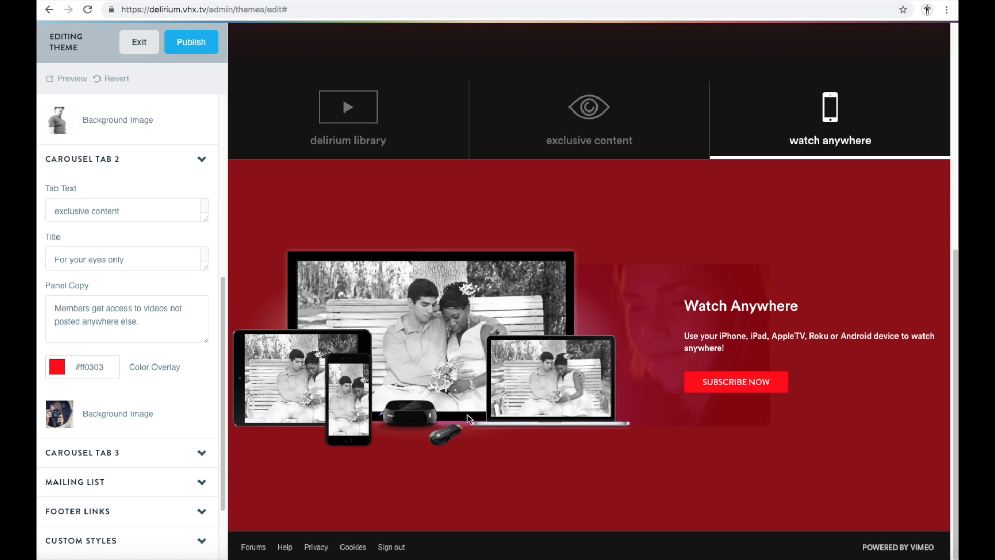
pyautogui.scroll(8, 468, 418)
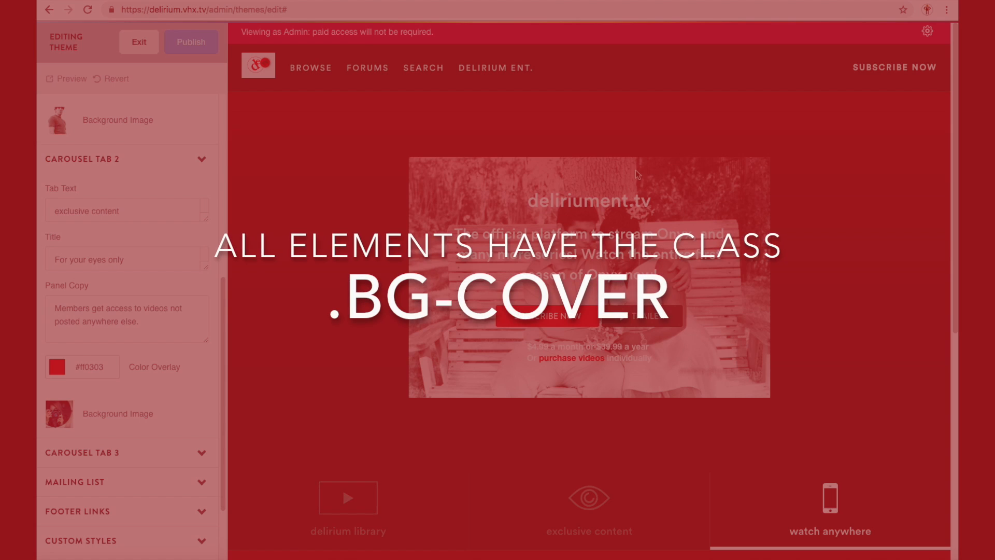
# - Review the .bg-cover rule in the Custom Styles CSS alongside the hero and the watch anywhere slide
pyautogui.scroll(-2, 155, 415)
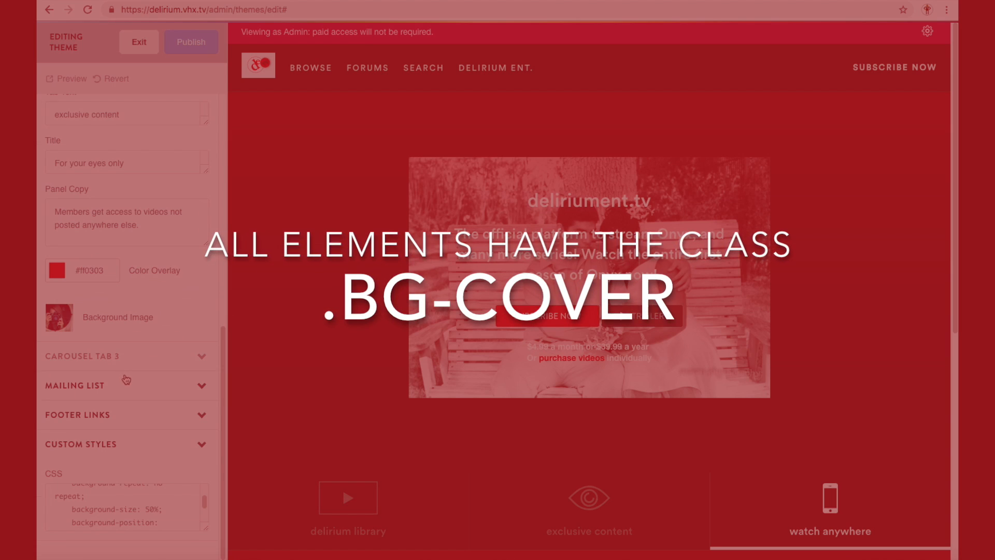
pyautogui.scroll(3, 114, 498)
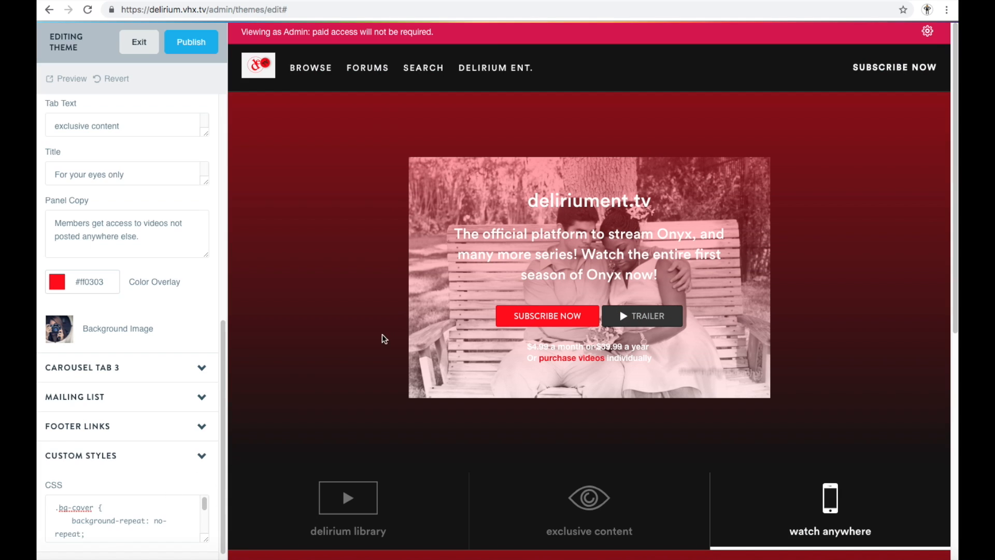
pyautogui.scroll(-1, 438, 328)
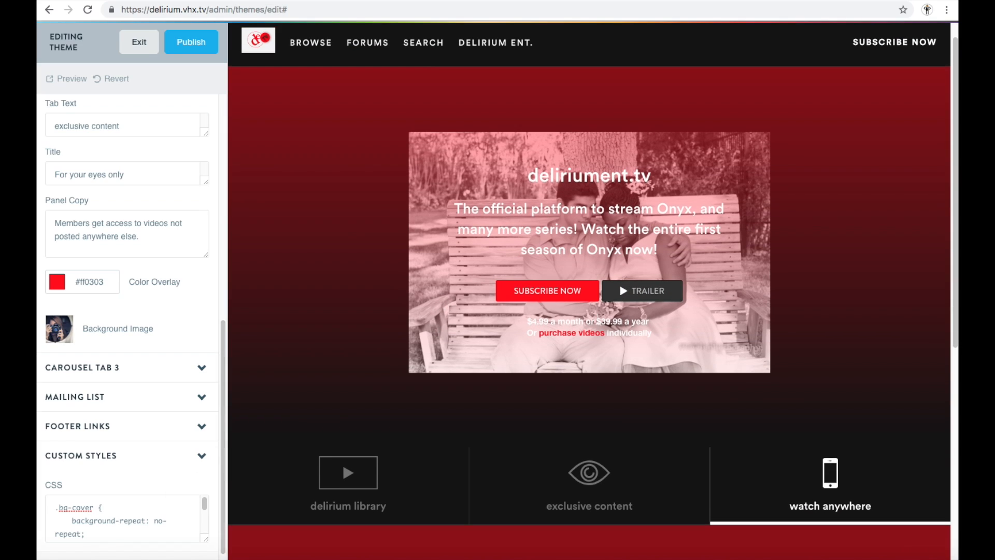
pyautogui.scroll(-2, 222, 353)
pyautogui.scroll(3, 223, 358)
pyautogui.scroll(-3, 226, 369)
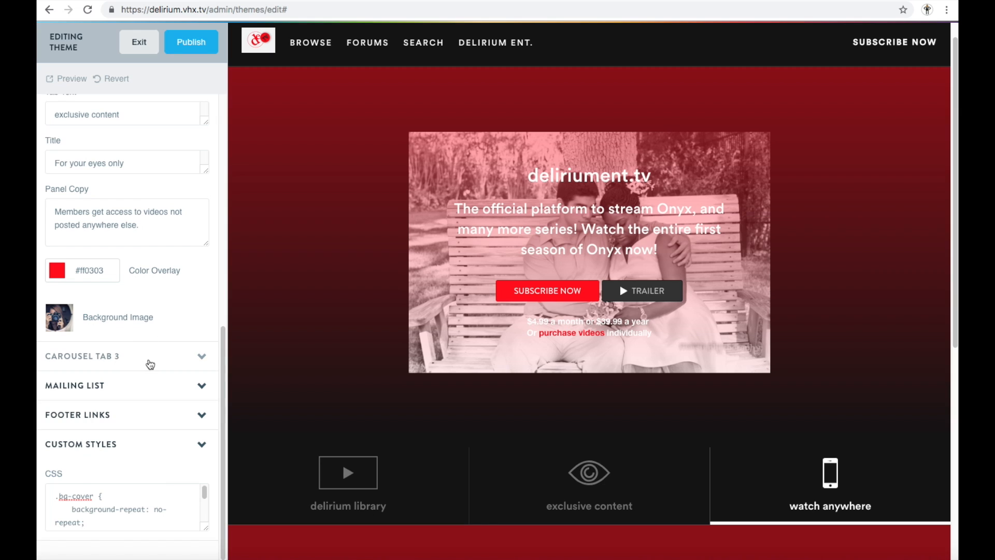
pyautogui.scroll(-5, 291, 328)
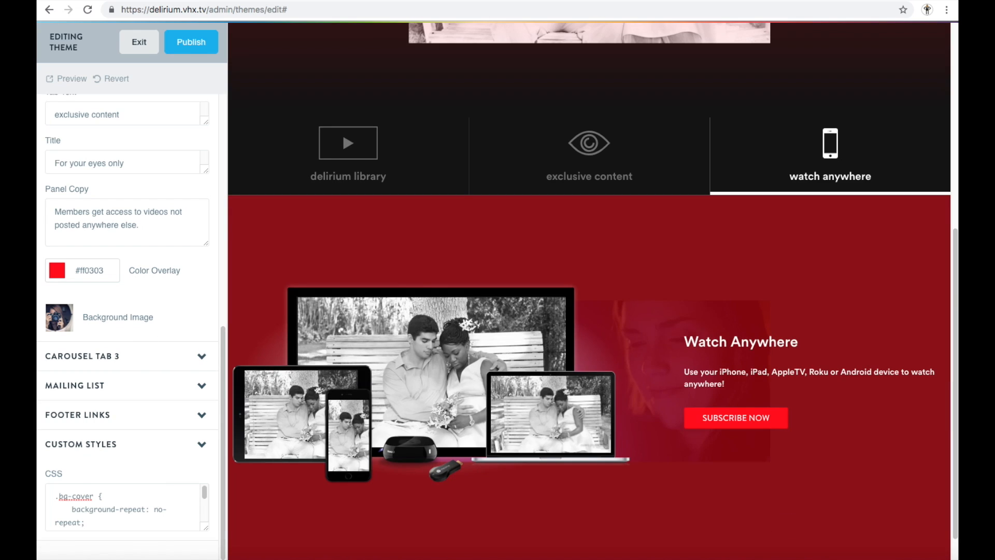
# - Open the Carousel Tab 3 settings, review the text, overlay, background and device thumbnail options, and collapse the section
pyautogui.click(216, 357)
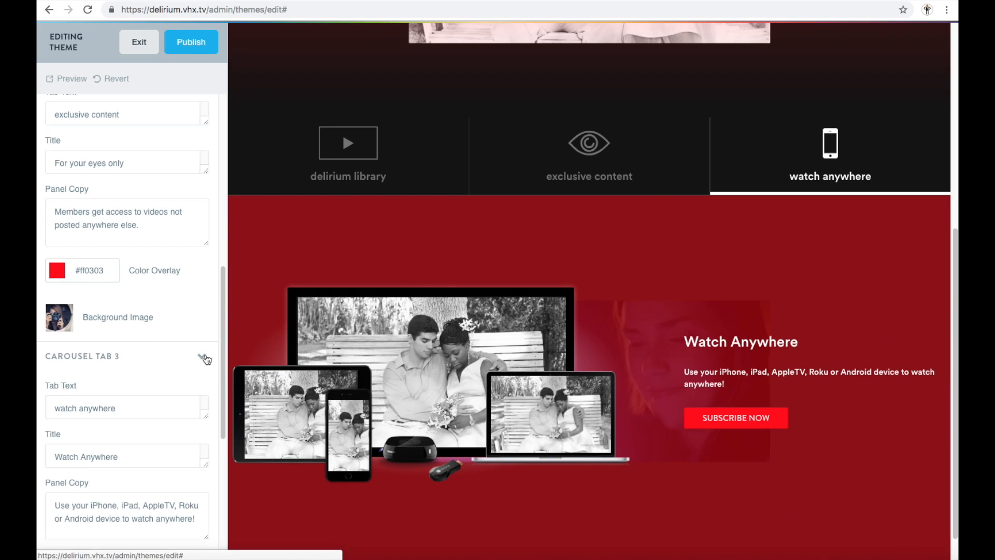
pyautogui.scroll(-5, 204, 359)
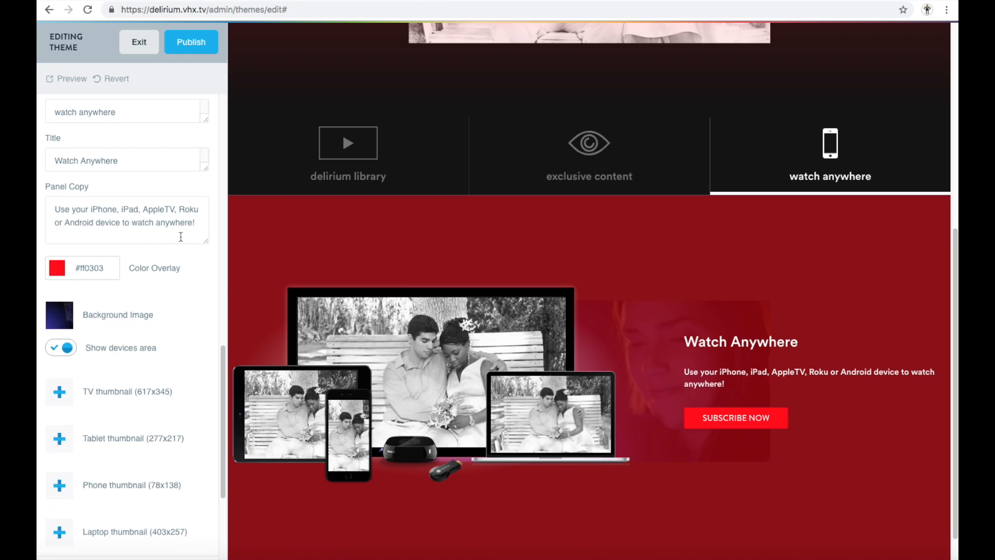
pyautogui.scroll(5, 205, 311)
pyautogui.click(203, 202)
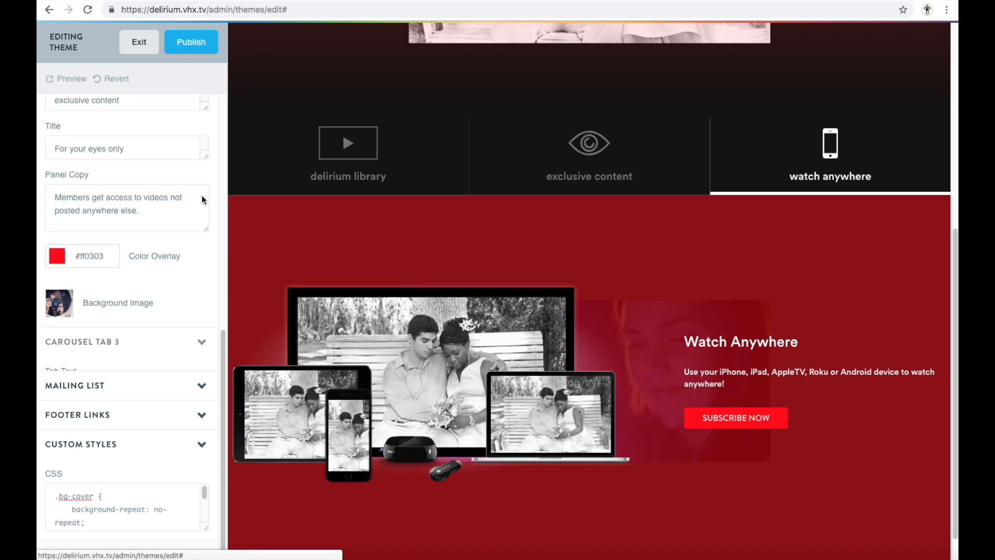
# - Open the Mailing List settings and compare them with the Get Updates section and the rest of the preview
pyautogui.click(202, 386)
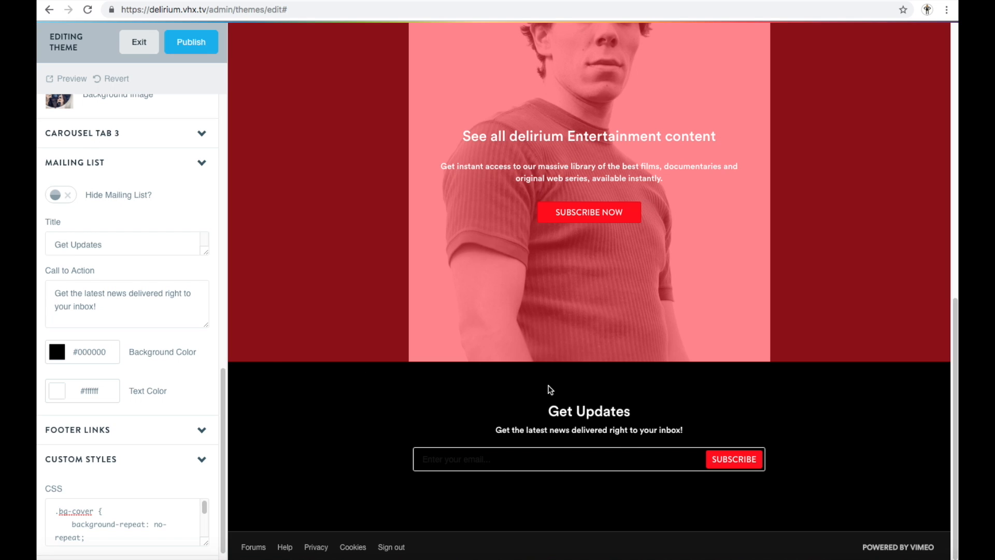
pyautogui.scroll(7, 569, 391)
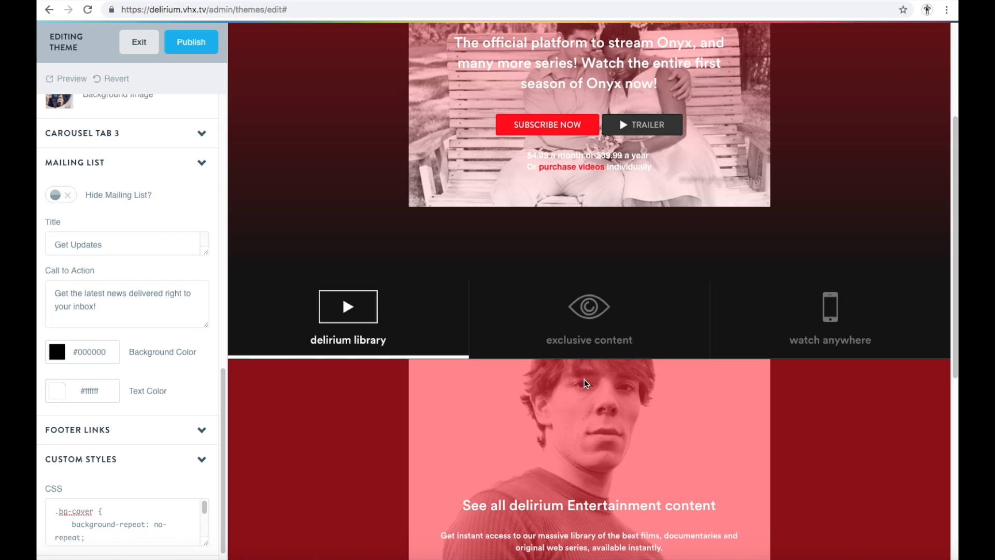
pyautogui.scroll(-7, 585, 382)
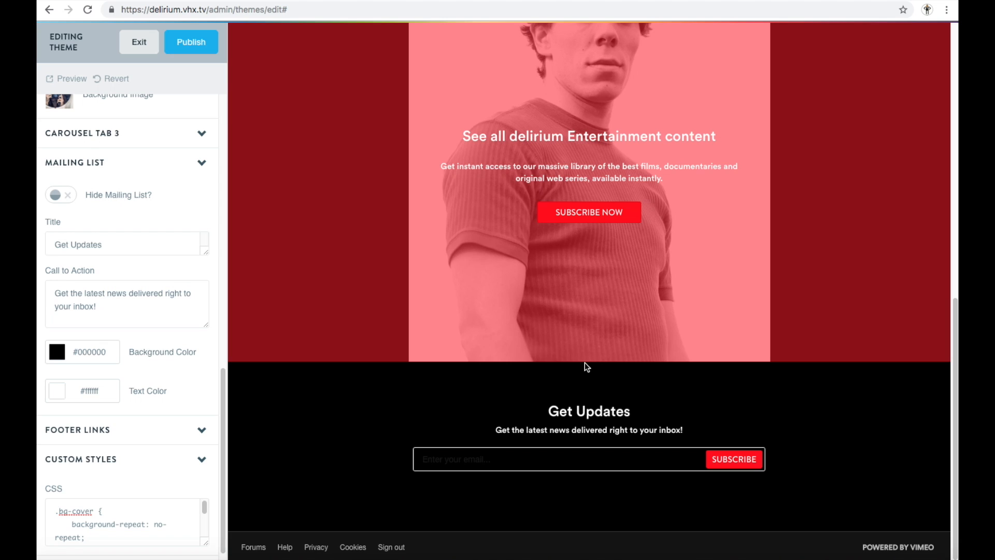
pyautogui.scroll(5, 579, 315)
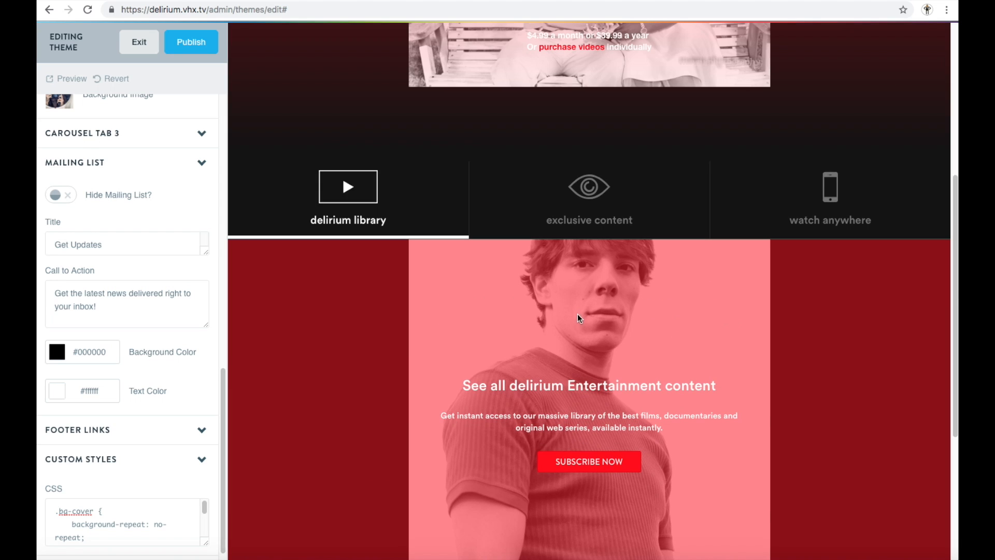
pyautogui.scroll(6, 578, 317)
pyautogui.scroll(-3, 332, 195)
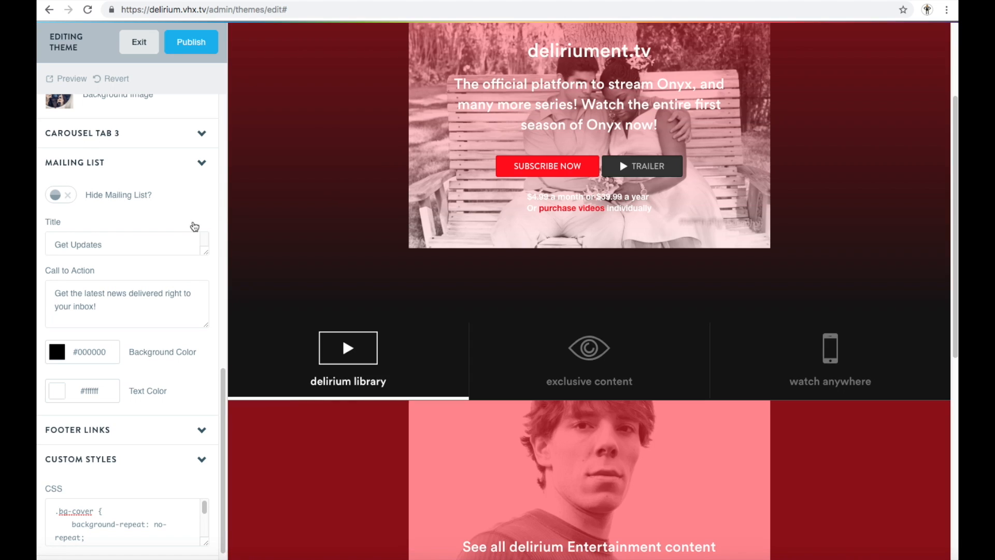
pyautogui.scroll(-1, 105, 389)
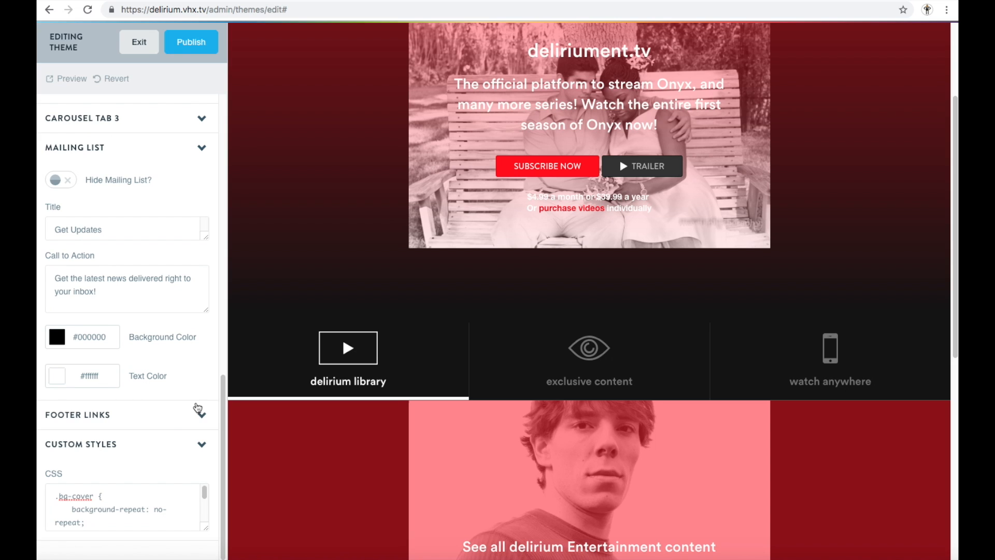
# - Open the Footer Links settings and enable hiding the Powered by Vimeo credit in the site footer
pyautogui.click(198, 411)
pyautogui.scroll(1, 342, 396)
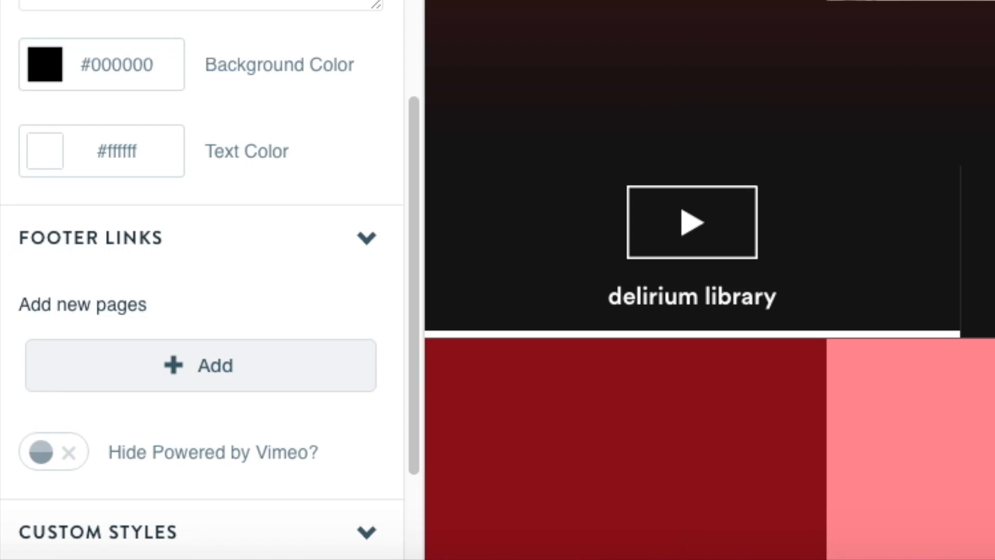
pyautogui.scroll(-4, 557, 272)
pyautogui.scroll(-2, 304, 447)
pyautogui.scroll(-5, 658, 294)
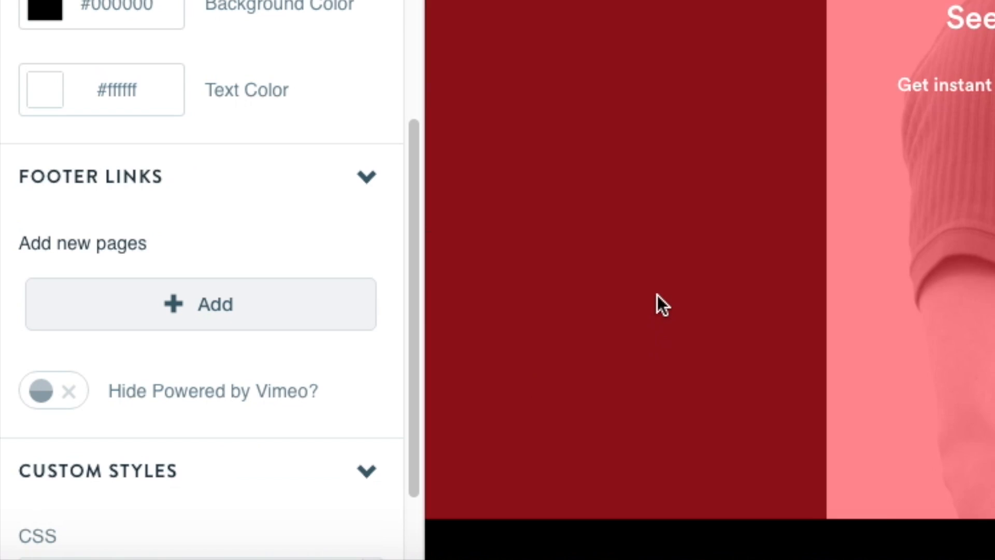
pyautogui.scroll(-5, 663, 298)
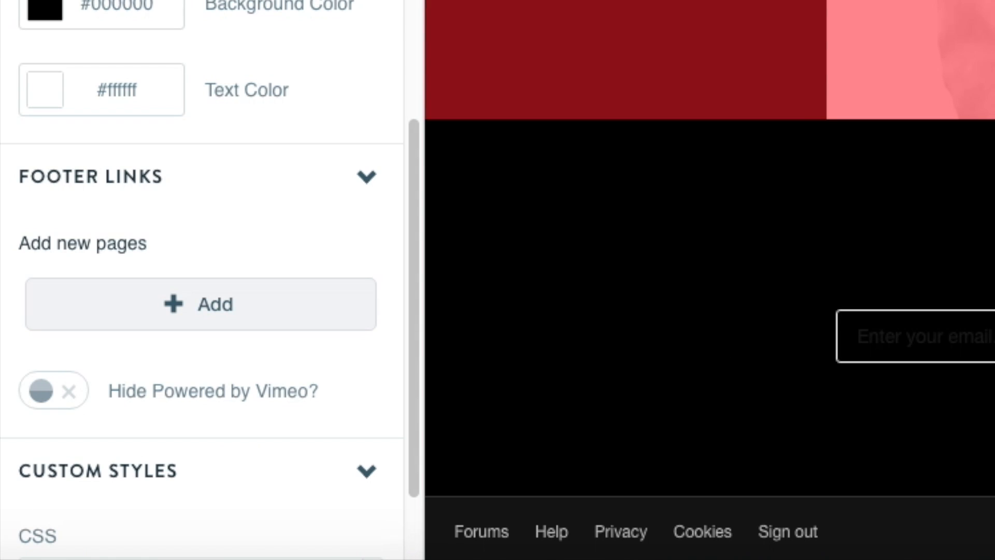
pyautogui.click(41, 390)
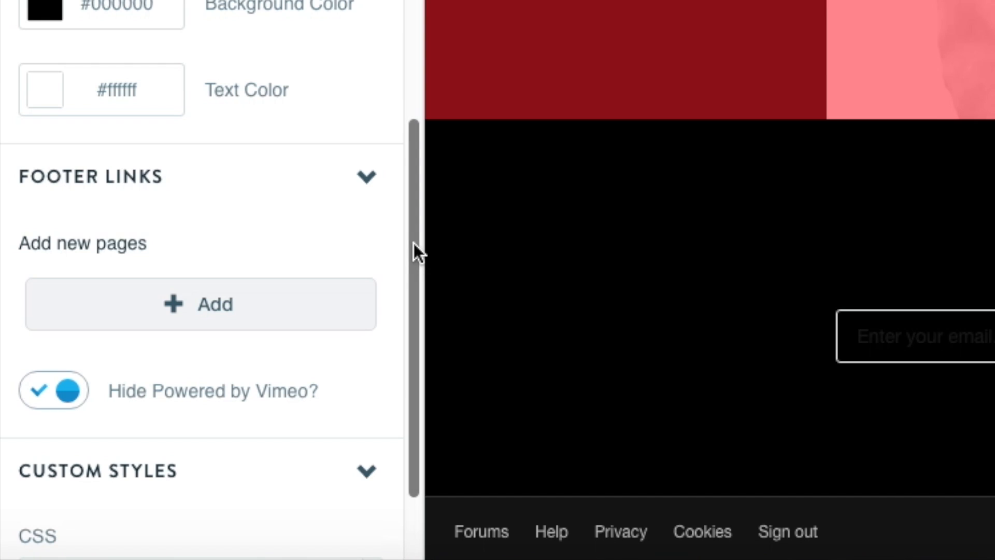
# - Set background-size to contain in the .bg-cover rule of the Custom Styles CSS
pyautogui.moveTo(414, 244); pyautogui.dragTo(661, 190)
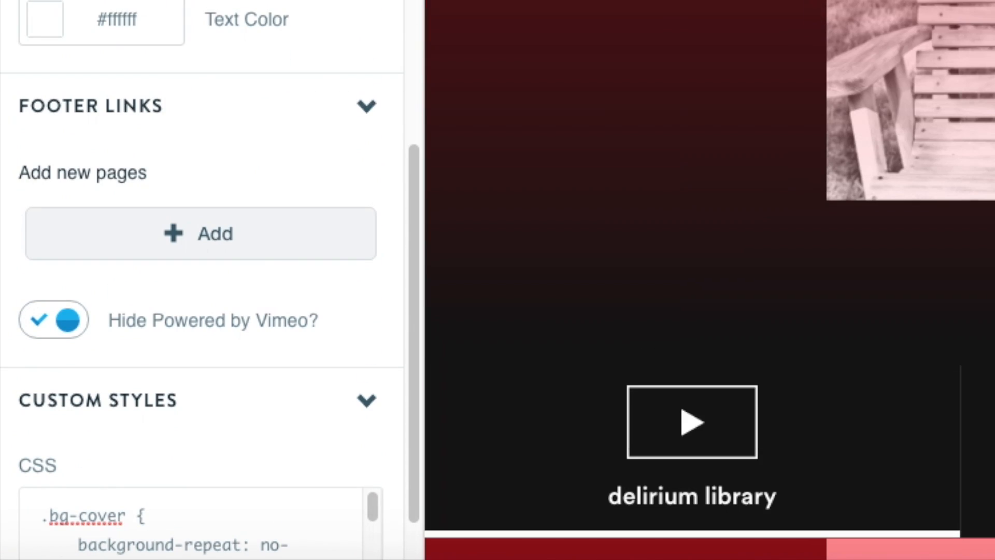
pyautogui.scroll(-5, 467, 130)
pyautogui.scroll(-2, 275, 363)
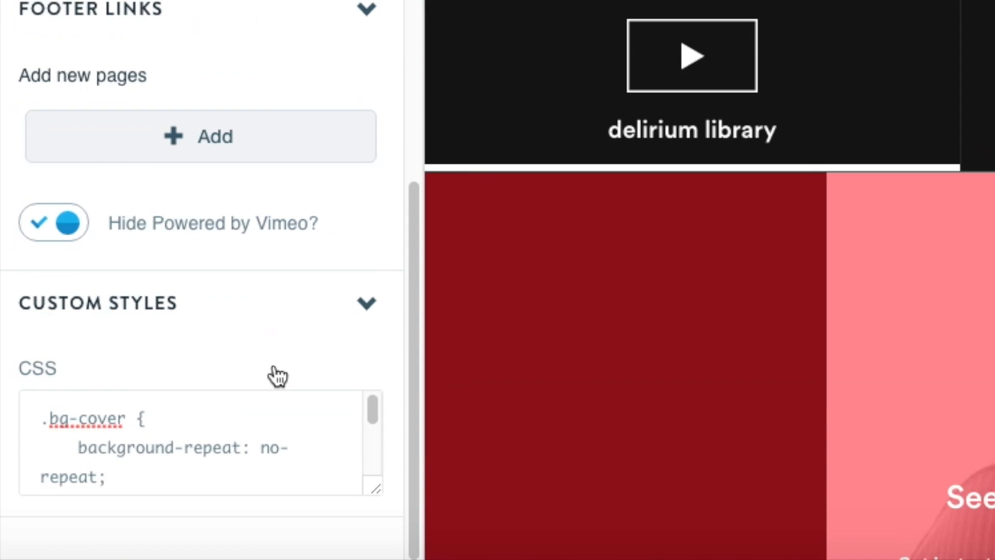
pyautogui.scroll(-3, 254, 393)
pyautogui.scroll(4, 259, 408)
pyautogui.scroll(-4, 272, 422)
pyautogui.scroll(1, 274, 447)
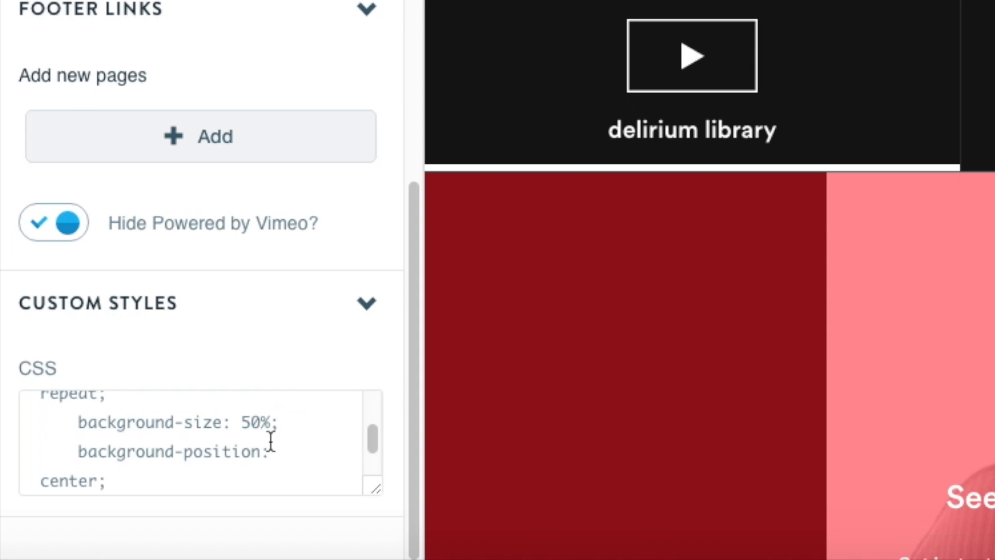
pyautogui.click(260, 423)
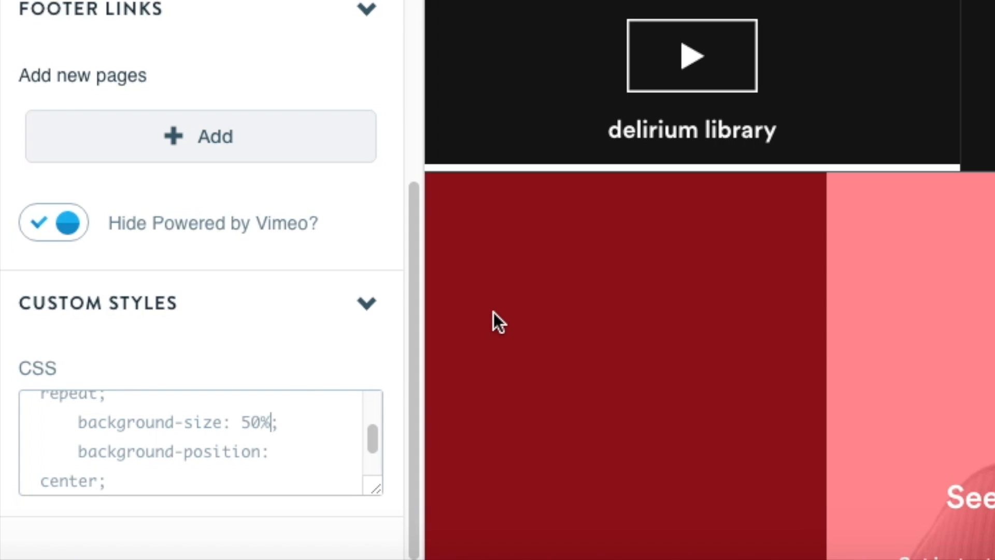
pyautogui.press('BackSpace')
pyautogui.press('BackSpace')
pyautogui.press('BackSpace')
pyautogui.write('contain')
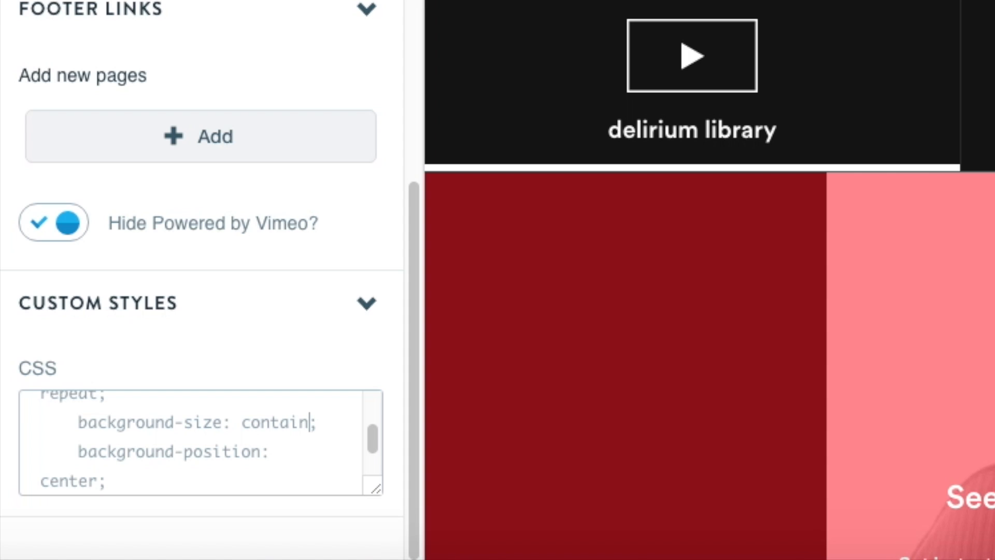
# - Open the draft preview of the site and examine the hero, delirium library slide, mailing list and footer
pyautogui.moveTo(415, 207); pyautogui.dragTo(531, 260)
pyautogui.scroll(-2, 531, 249)
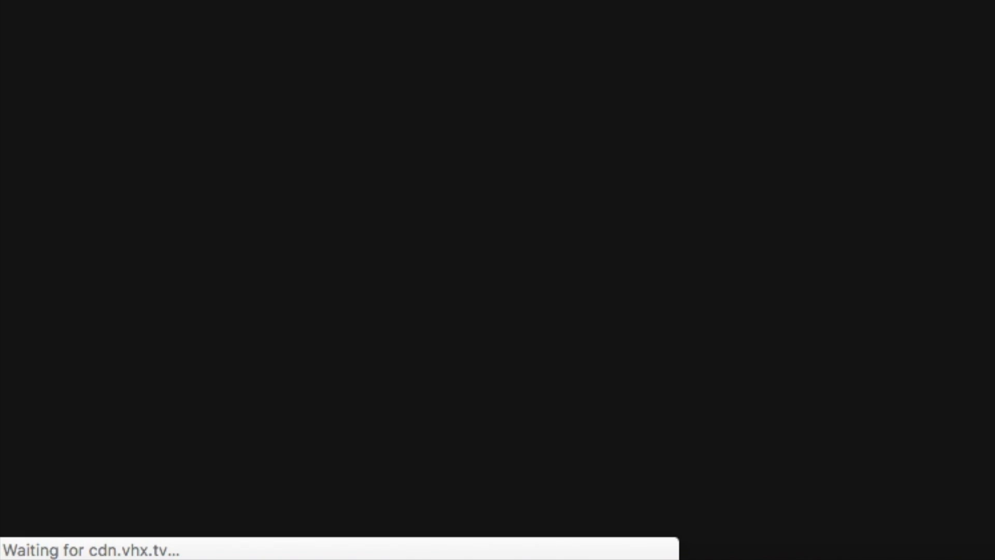
pyautogui.scroll(-10, 287, 155)
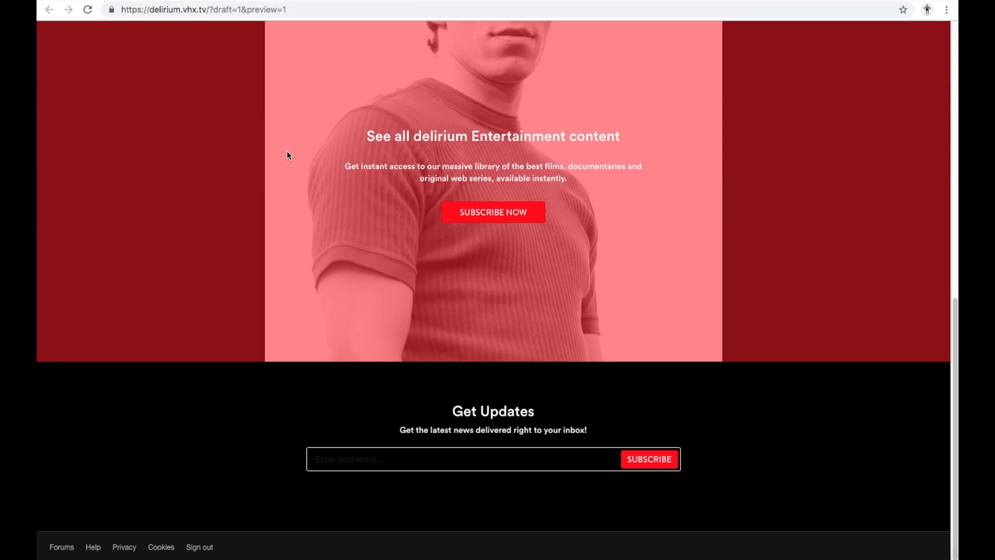
pyautogui.scroll(6, 624, 307)
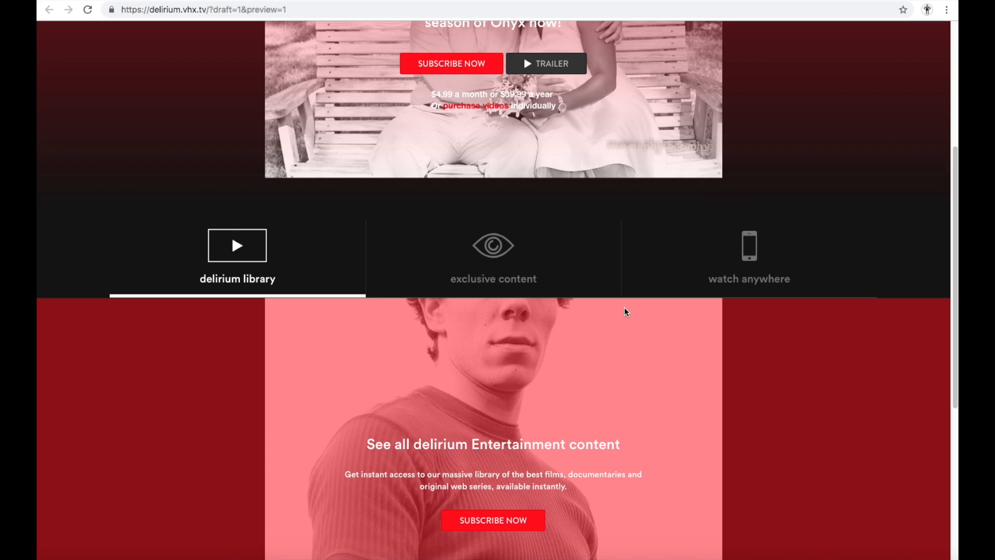
pyautogui.scroll(-3, 486, 352)
pyautogui.scroll(-1, 349, 356)
pyautogui.scroll(5, 430, 311)
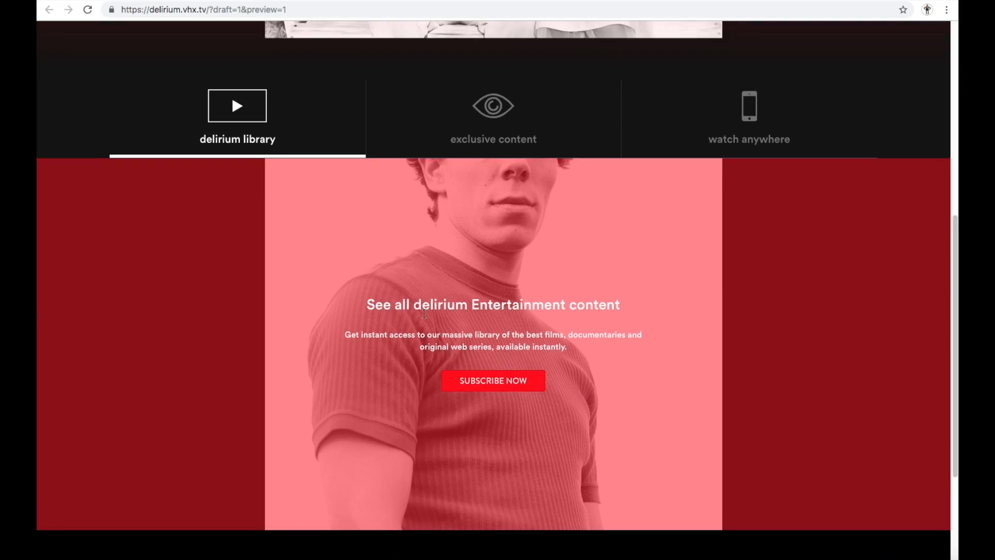
pyautogui.scroll(3, 409, 284)
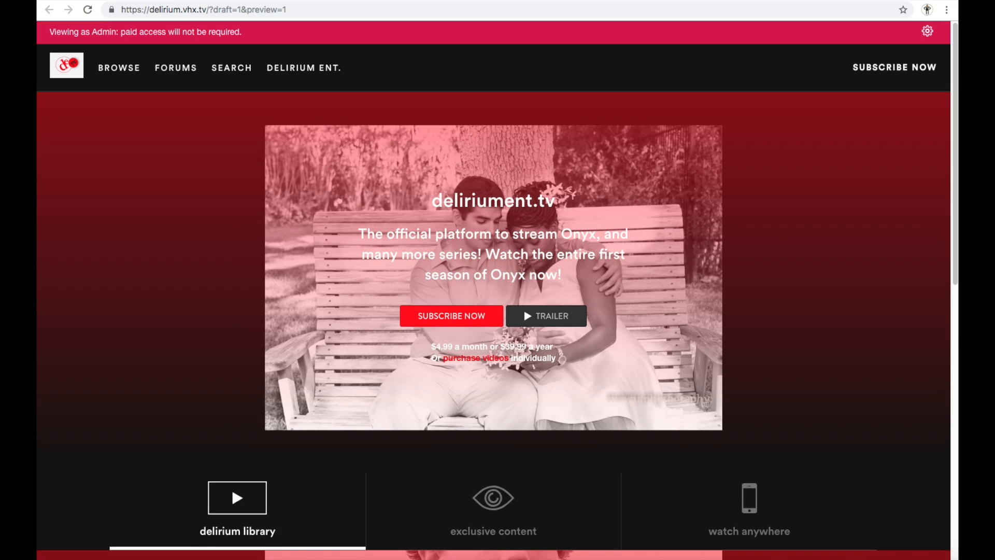
# - Check the exclusive content and watch anywhere slides in the draft site preview
pyautogui.scroll(-3, 401, 550)
pyautogui.click(474, 336)
pyautogui.scroll(-8, 407, 311)
pyautogui.scroll(6, 615, 318)
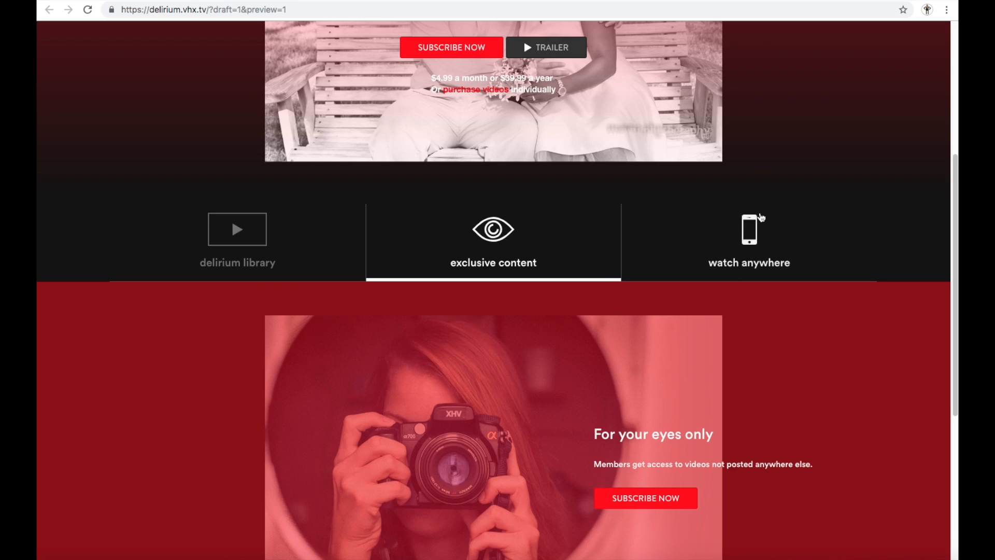
pyautogui.click(766, 243)
pyautogui.scroll(-3, 514, 392)
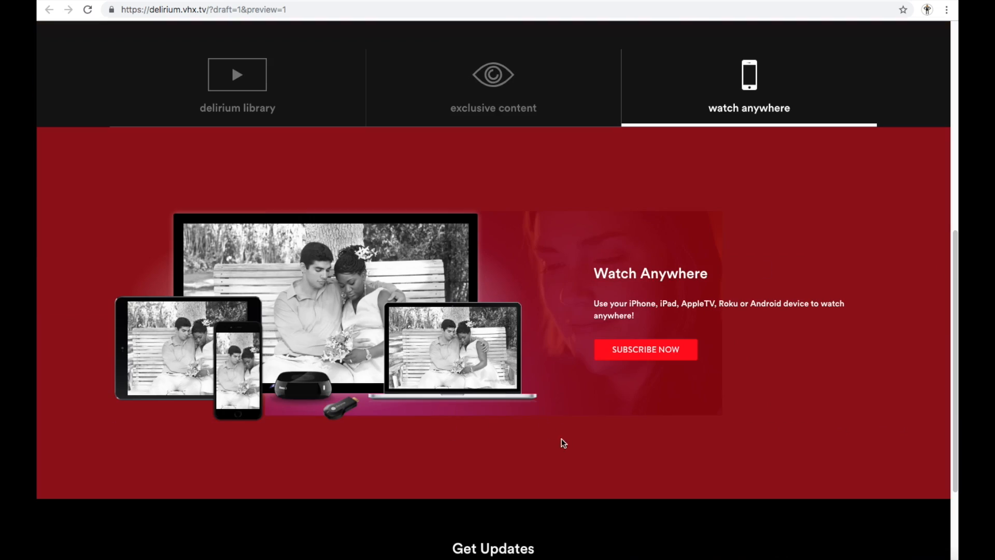
# - Select the delirium library slide in the draft preview and check the hero section again
pyautogui.scroll(-2, 555, 441)
pyautogui.scroll(6, 374, 282)
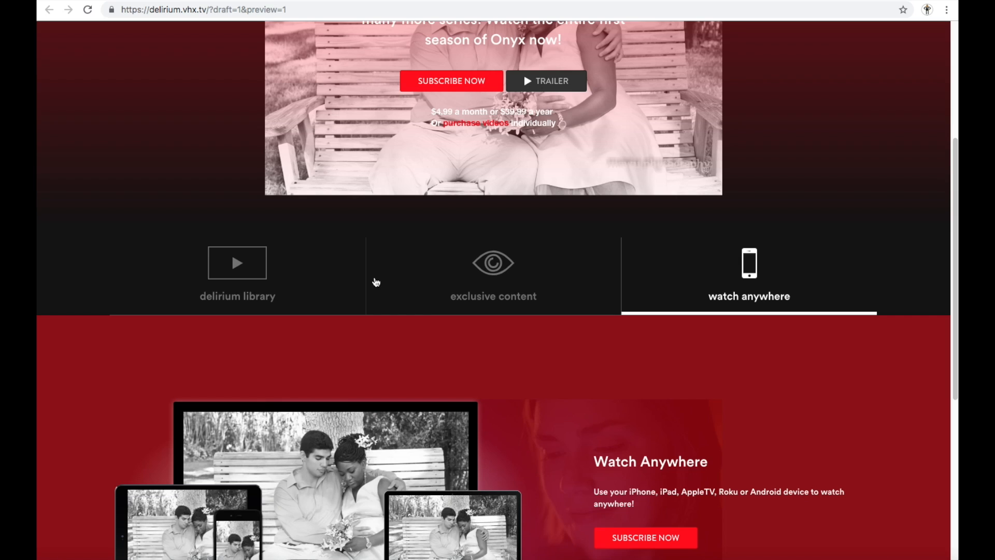
pyautogui.click(255, 293)
pyautogui.scroll(5, 373, 394)
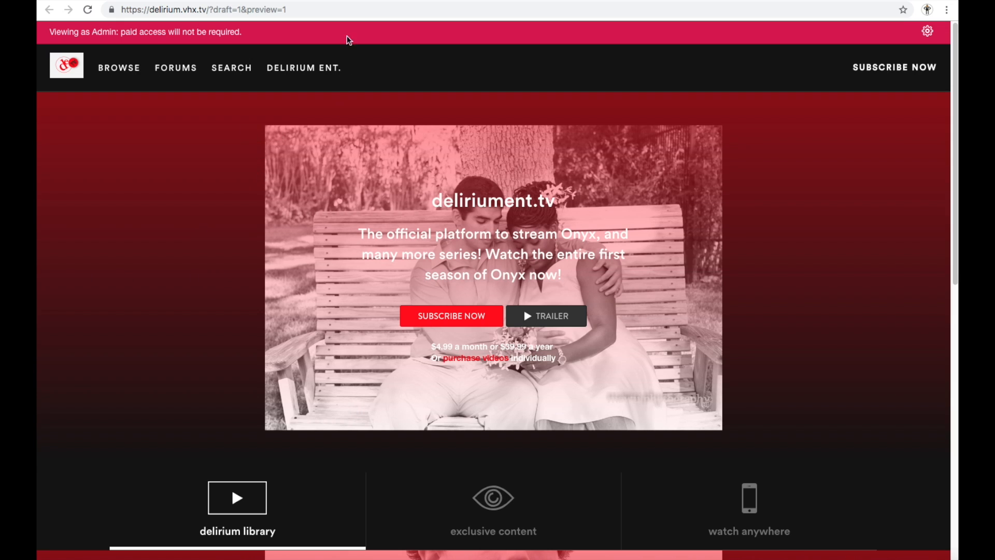
# - Return to the theme editor and review the hero, carousel, .bg-cover CSS, mailing list and footer settings
pyautogui.click(314, 0)
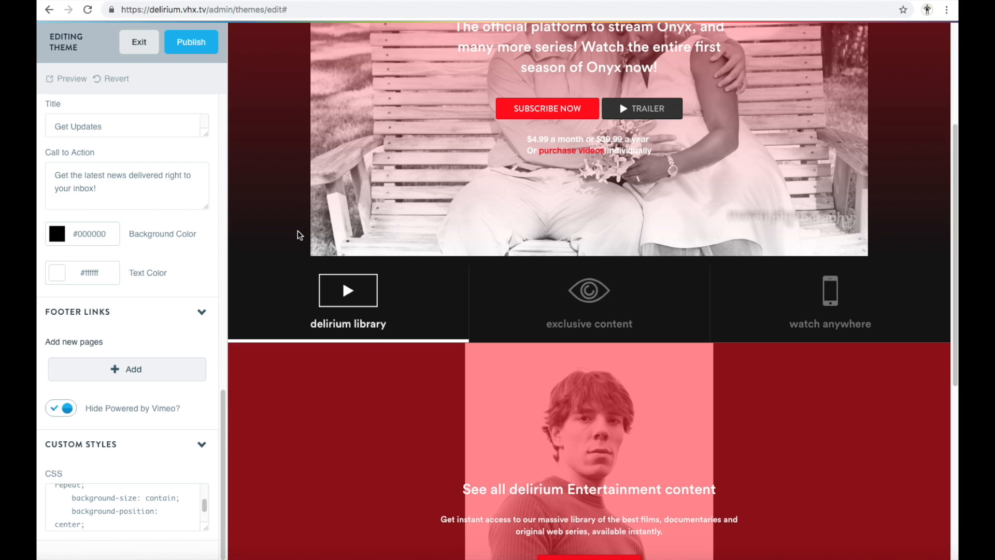
pyautogui.scroll(5, 298, 285)
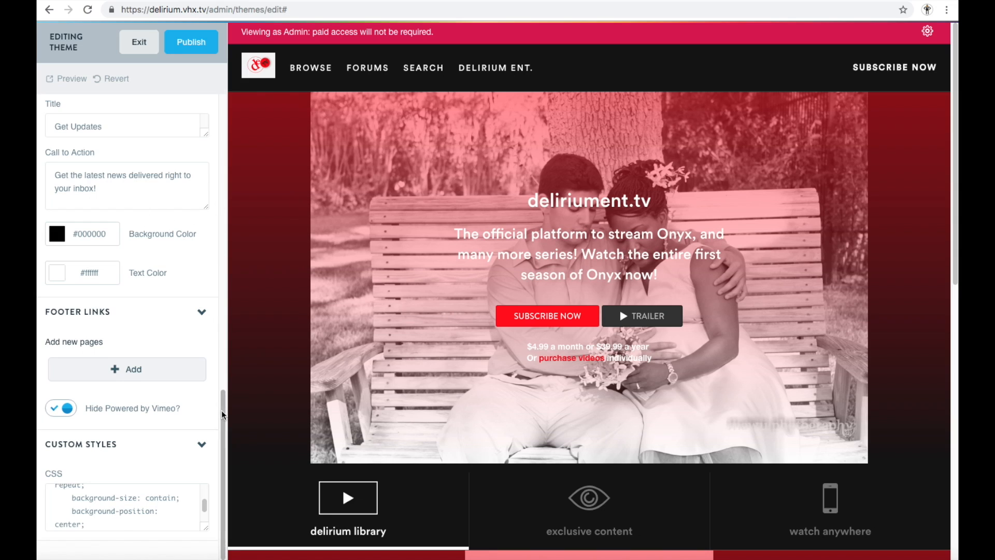
pyautogui.moveTo(204, 506); pyautogui.dragTo(196, 504)
pyautogui.scroll(3, 198, 506)
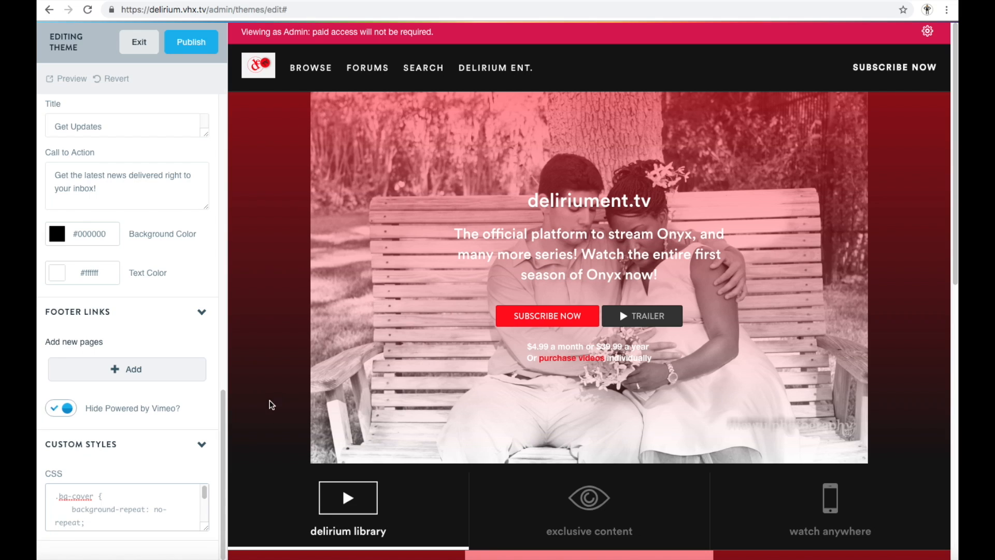
pyautogui.scroll(-6, 266, 405)
pyautogui.scroll(2, 303, 454)
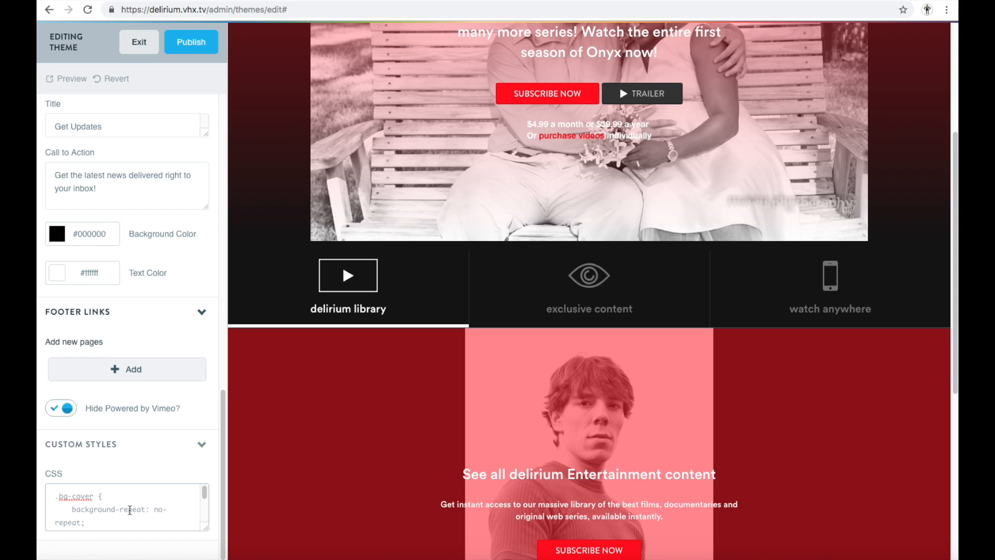
pyautogui.scroll(2, 223, 478)
pyautogui.scroll(10, 210, 389)
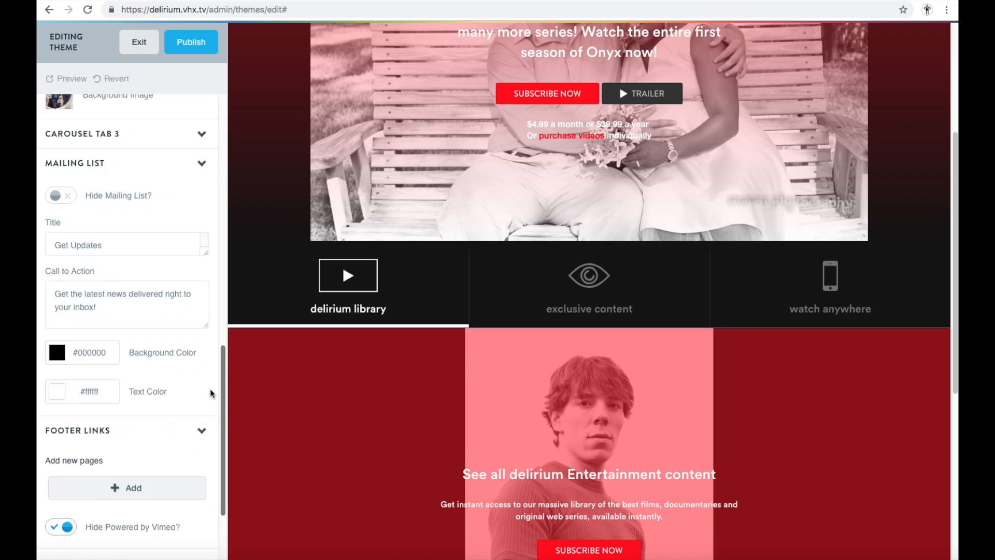
pyautogui.moveTo(223, 150); pyautogui.dragTo(225, 487)
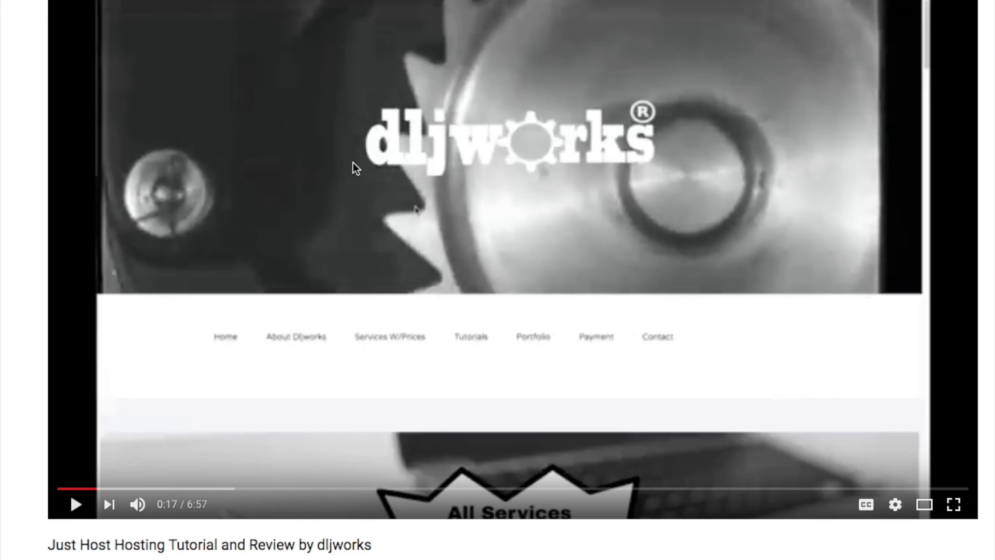
# - Expand the description of the Just Host Hosting Tutorial video on YouTube and examine its hosting, Aweber and Wordpress links
pyautogui.scroll(-4, 343, 181)
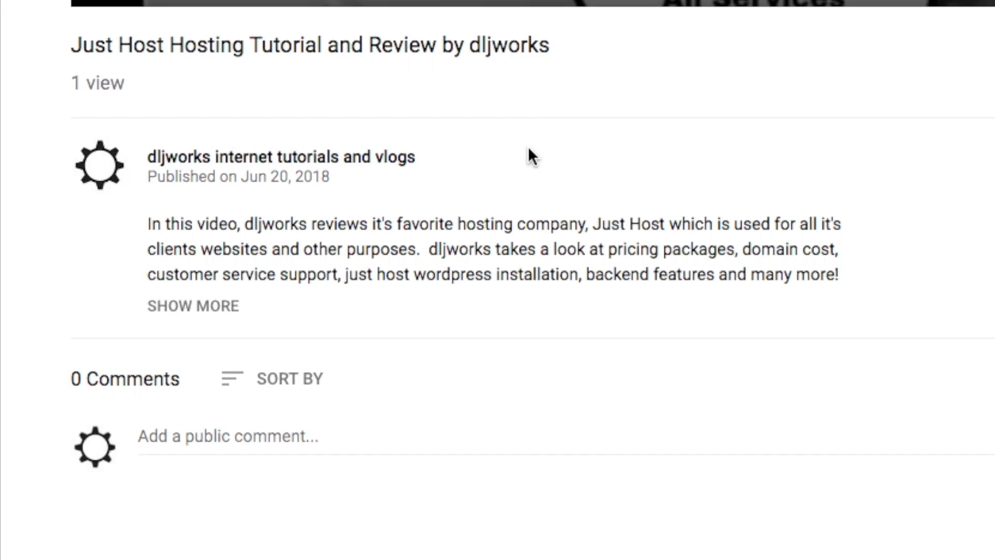
pyautogui.click(225, 308)
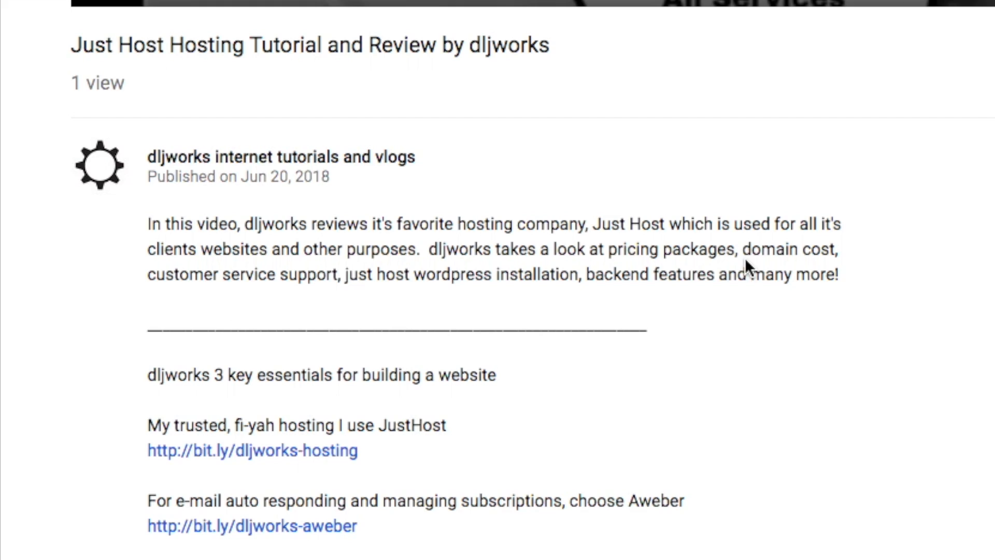
pyautogui.scroll(-1, 747, 260)
pyautogui.scroll(-6, 749, 263)
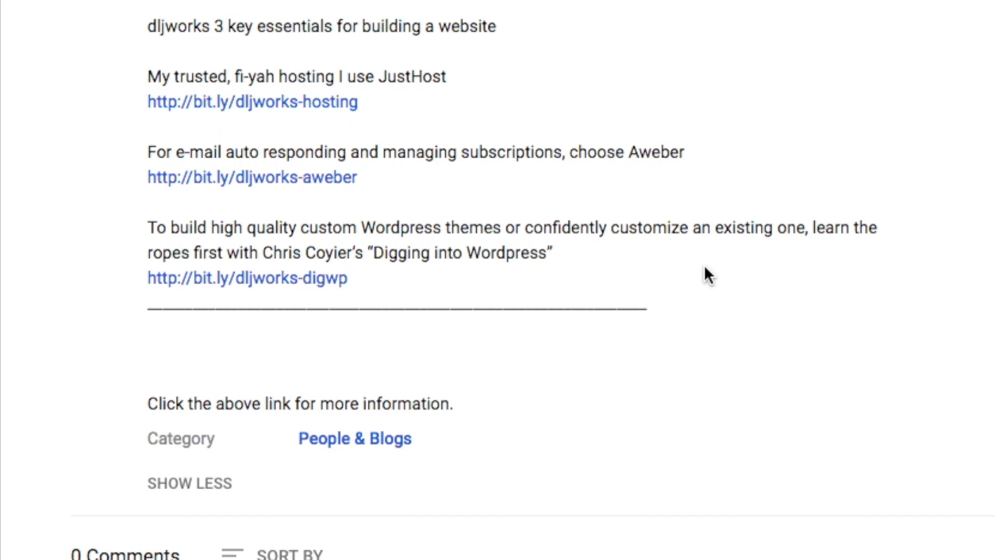